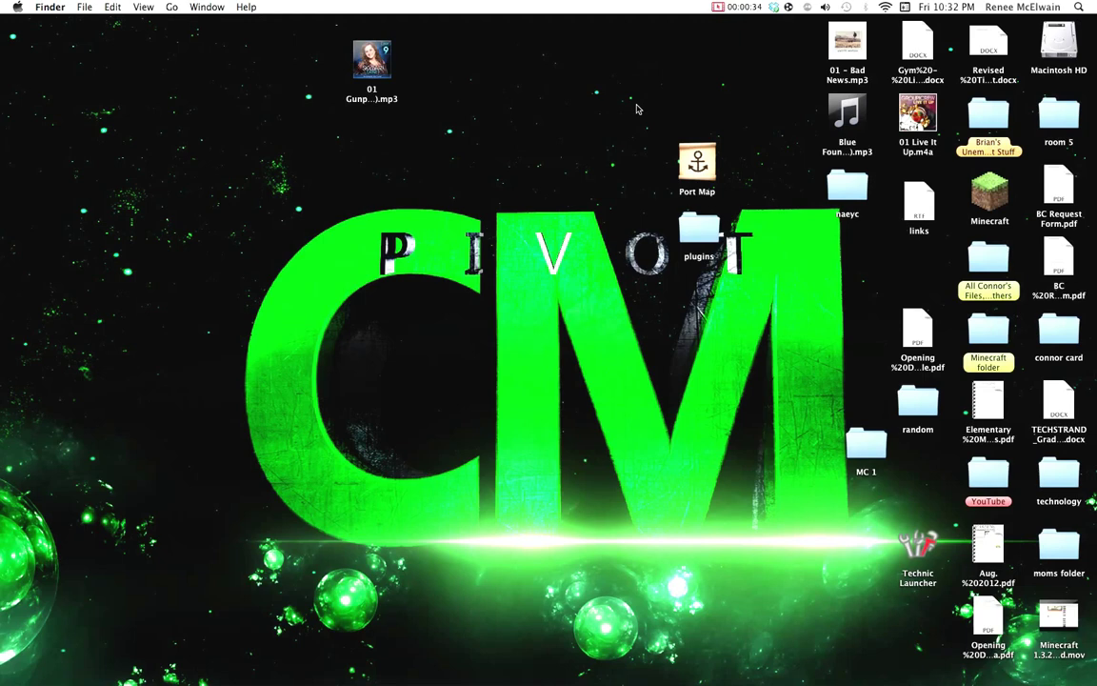
Step: Move the MC 1 folder toward the desktop centre and open it
drag(841, 438, 699, 443)
drag(631, 393, 724, 455)
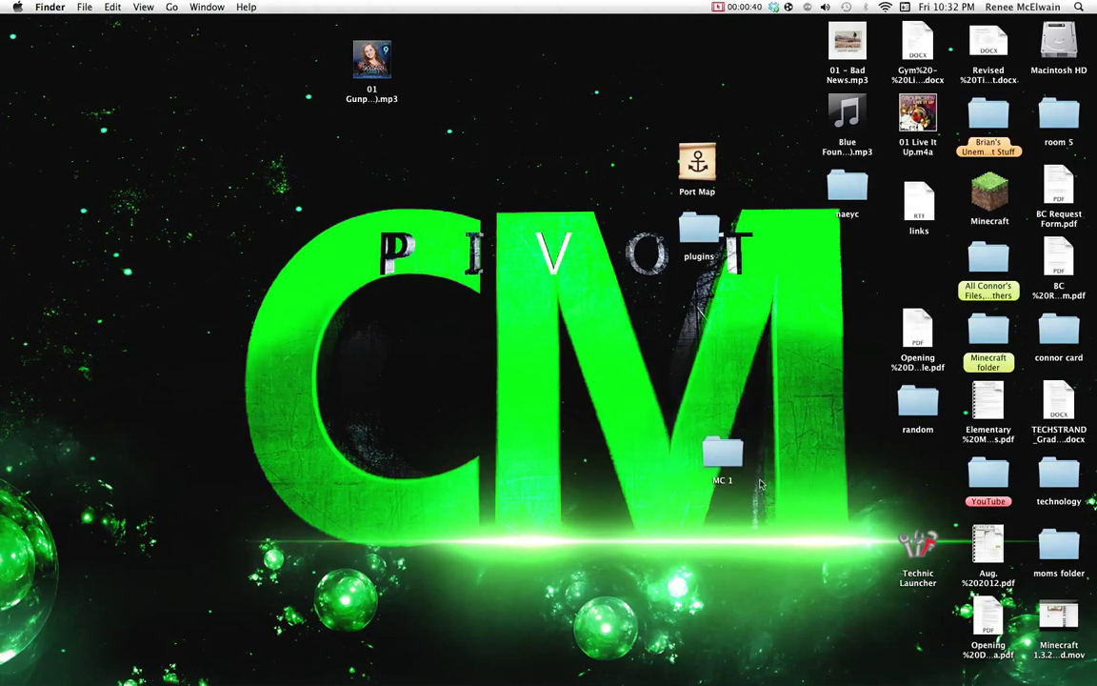
double_click(725, 453)
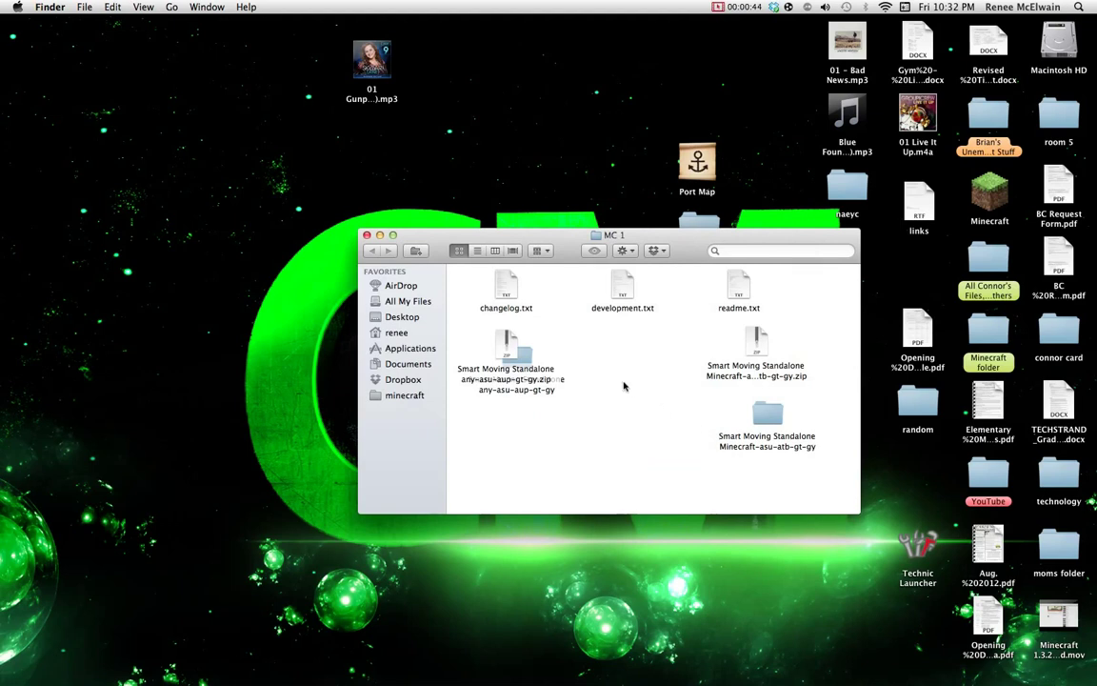
Step: Open the Smart Moving Standalone Minecraft-asu-atb-gt-gy folder inside MC 1
click(553, 350)
click(768, 419)
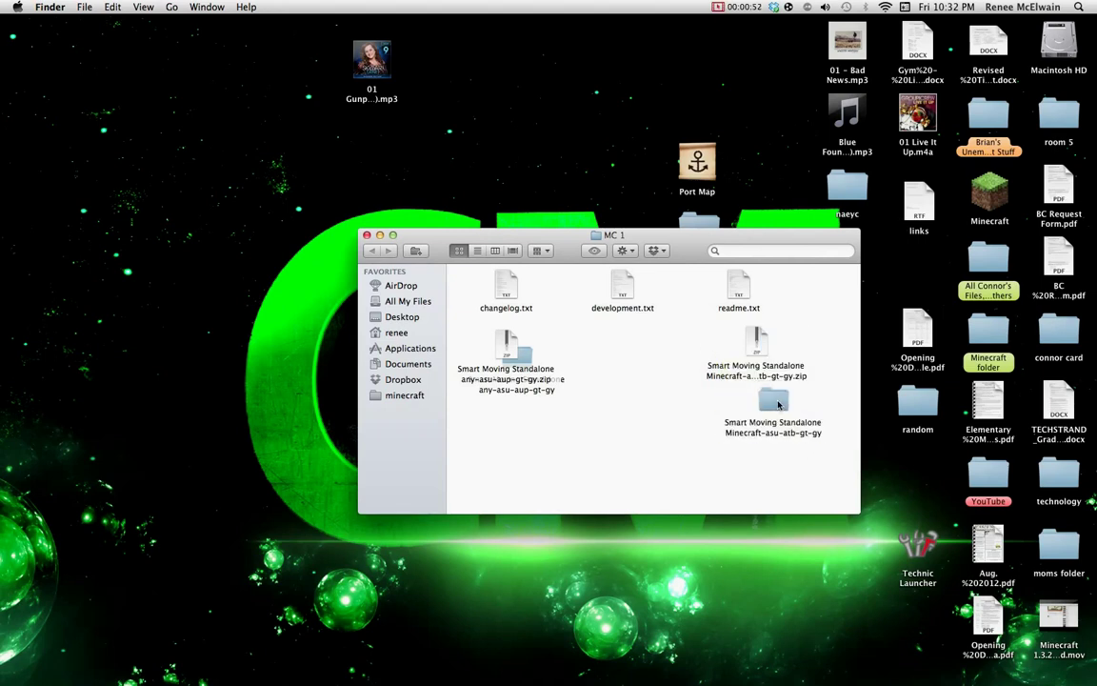
double_click(760, 410)
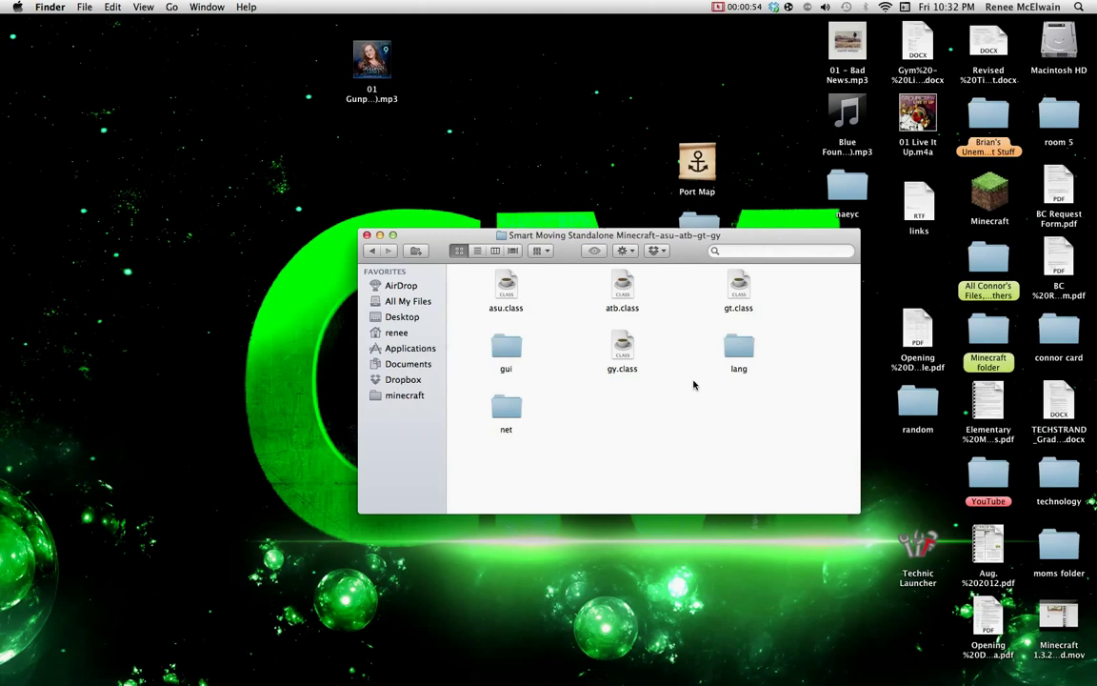
drag(590, 240, 618, 242)
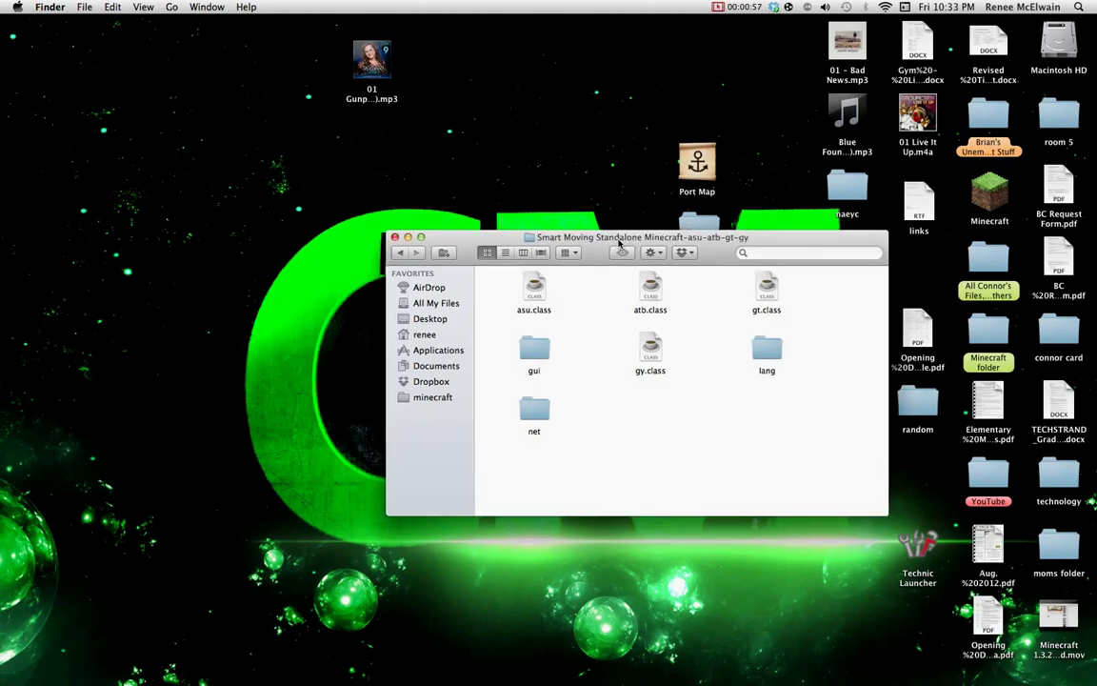
Step: In a new Finder window, go to ~/Library/ and enter Application Support
key(super+n)
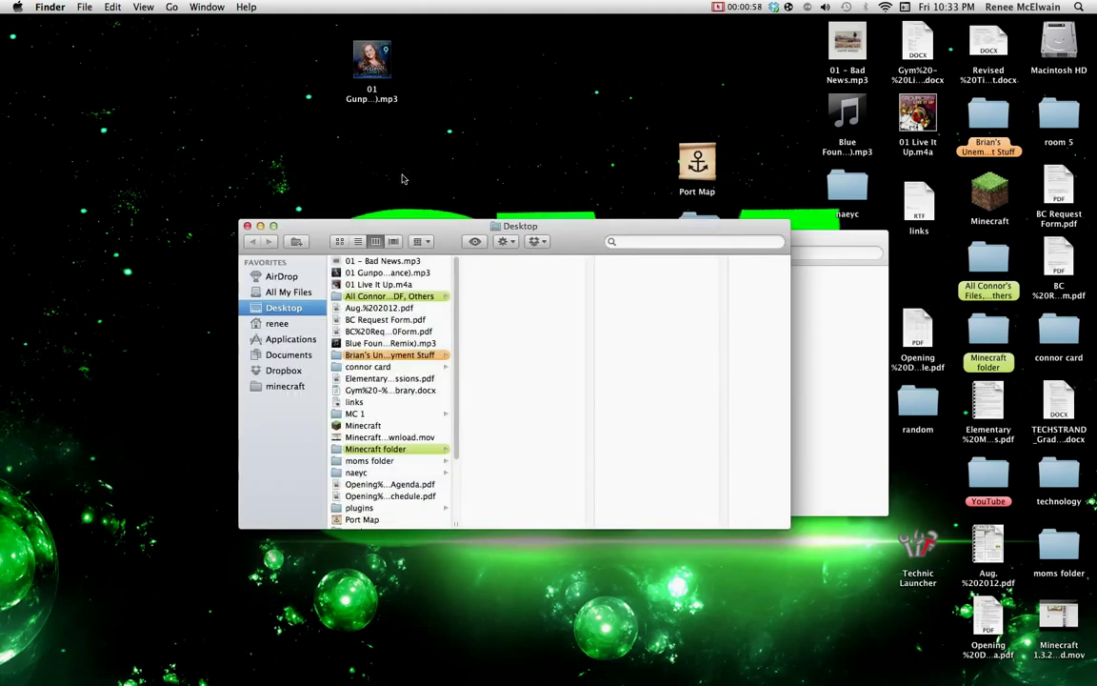
mouse_move(450, 226)
mouse_down()
mouse_move(460, 215)
mouse_move(460, 226)
mouse_up()
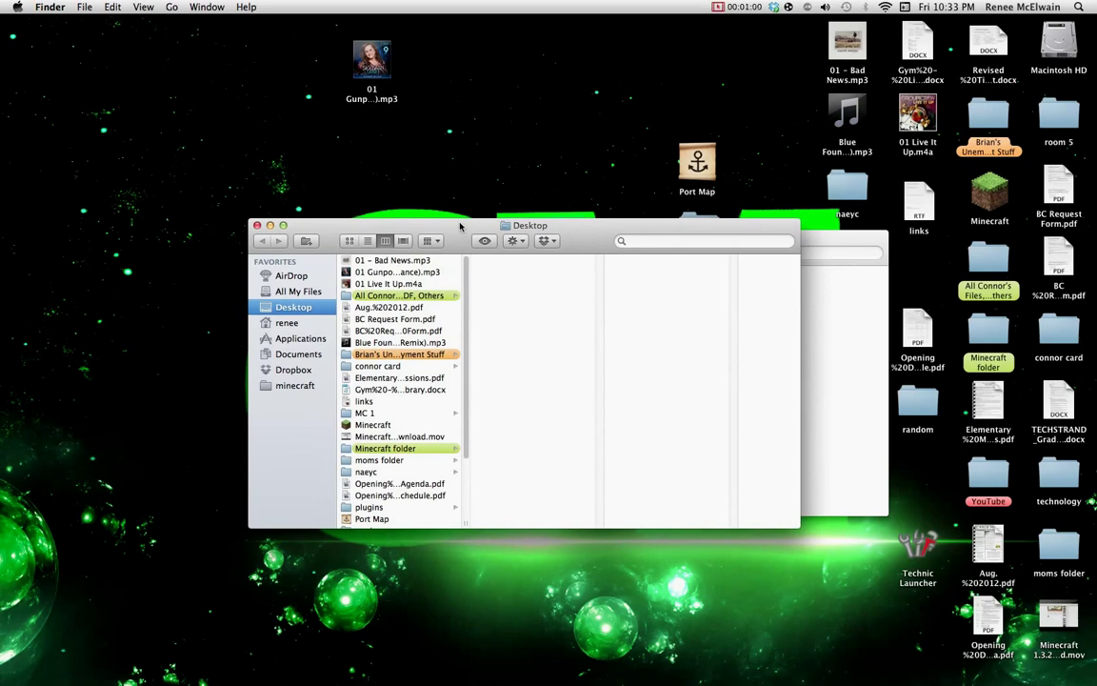
click(168, 7)
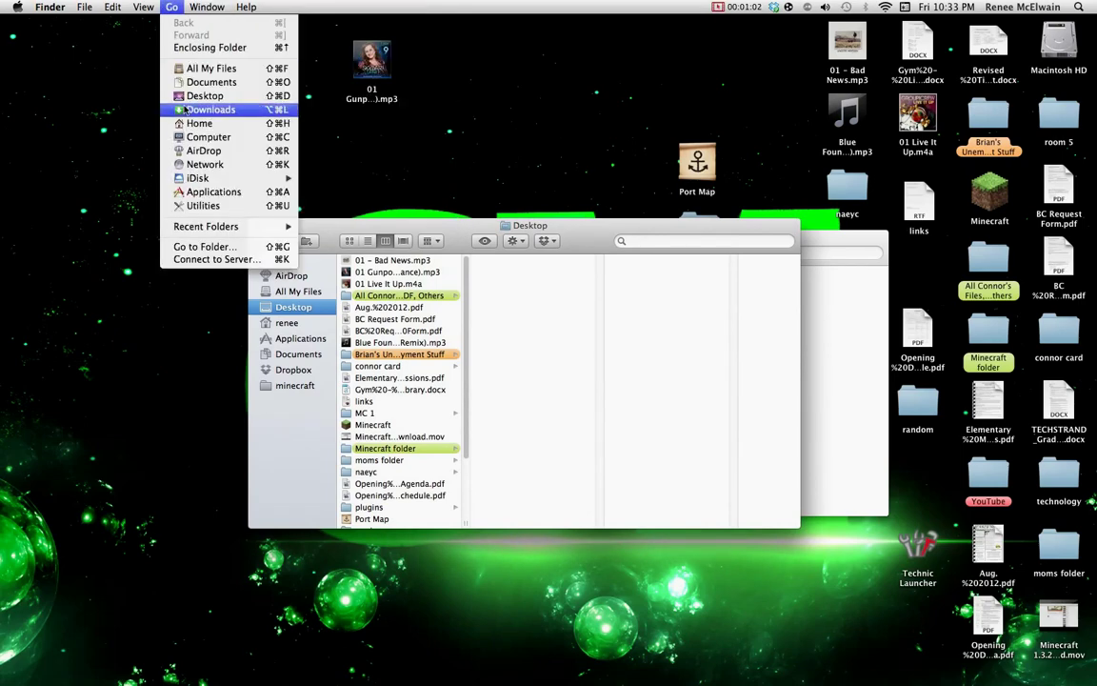
click(224, 249)
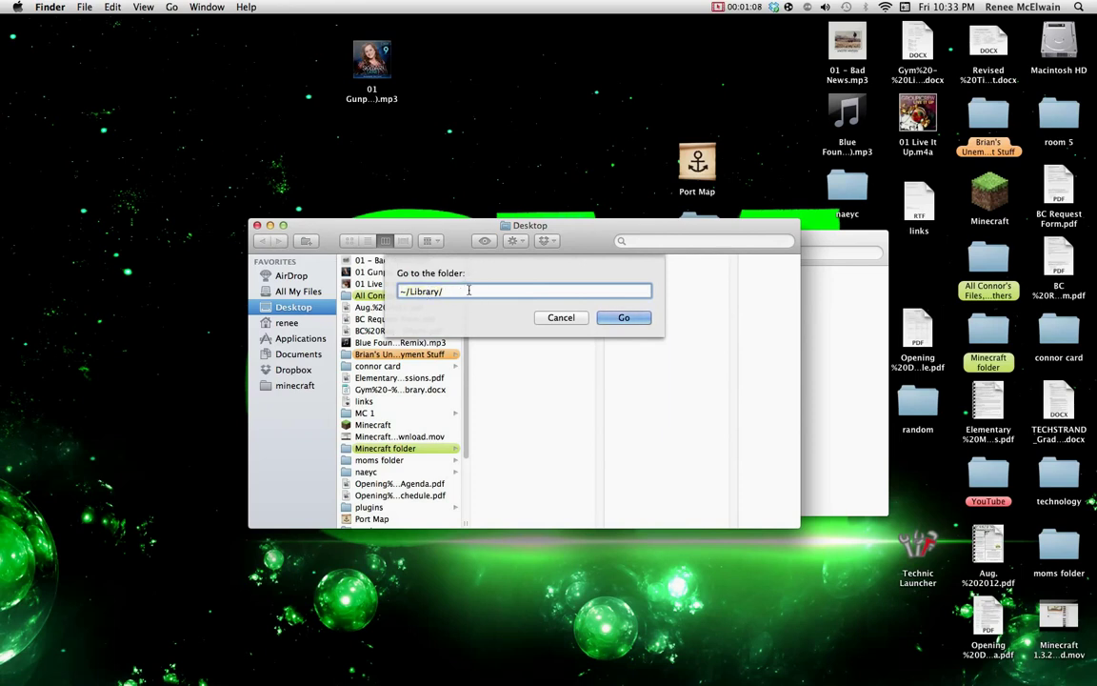
click(610, 318)
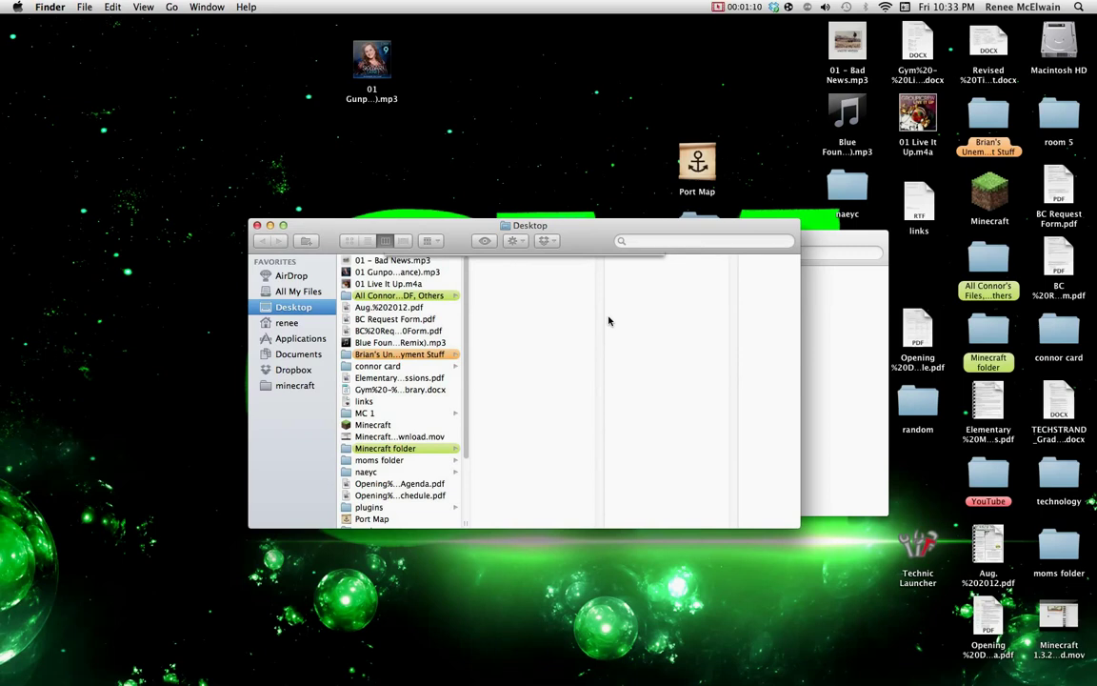
double_click(500, 283)
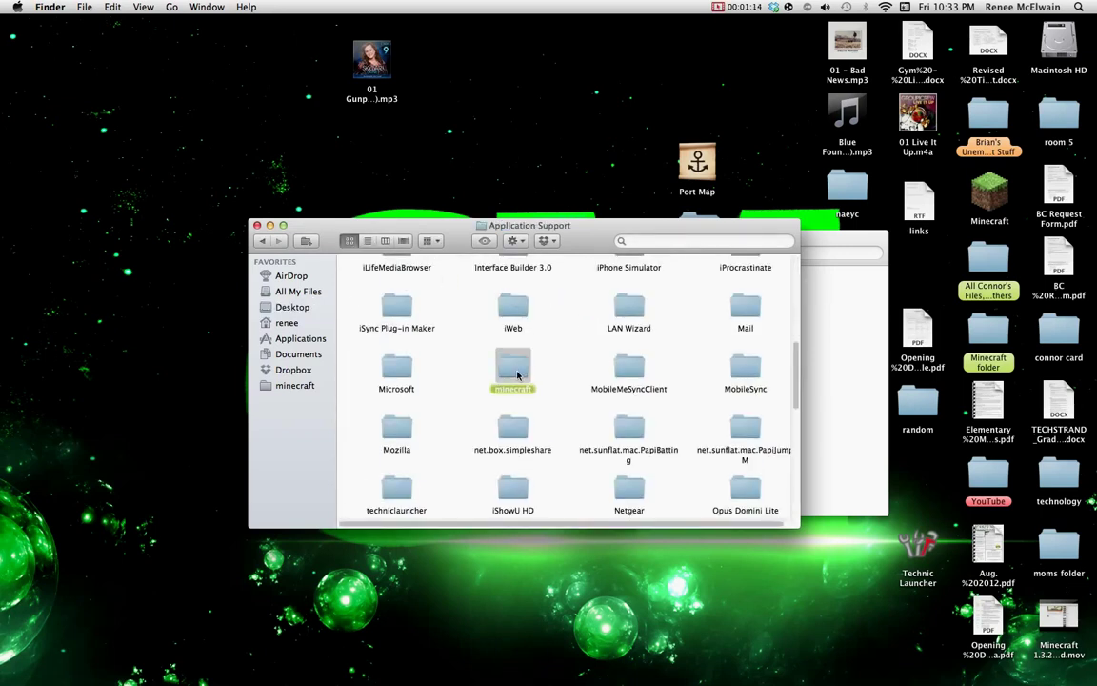
Step: In minecraft/bin, rename minecraft.jar to minecraft.jar.zip
double_click(515, 372)
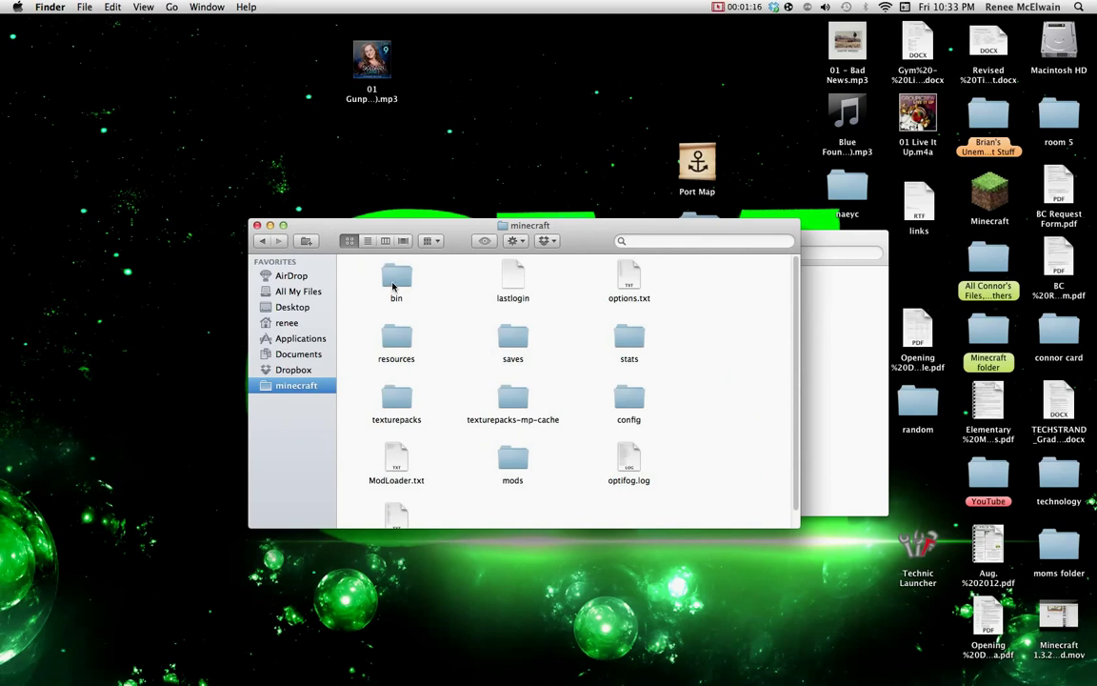
double_click(396, 280)
click(538, 363)
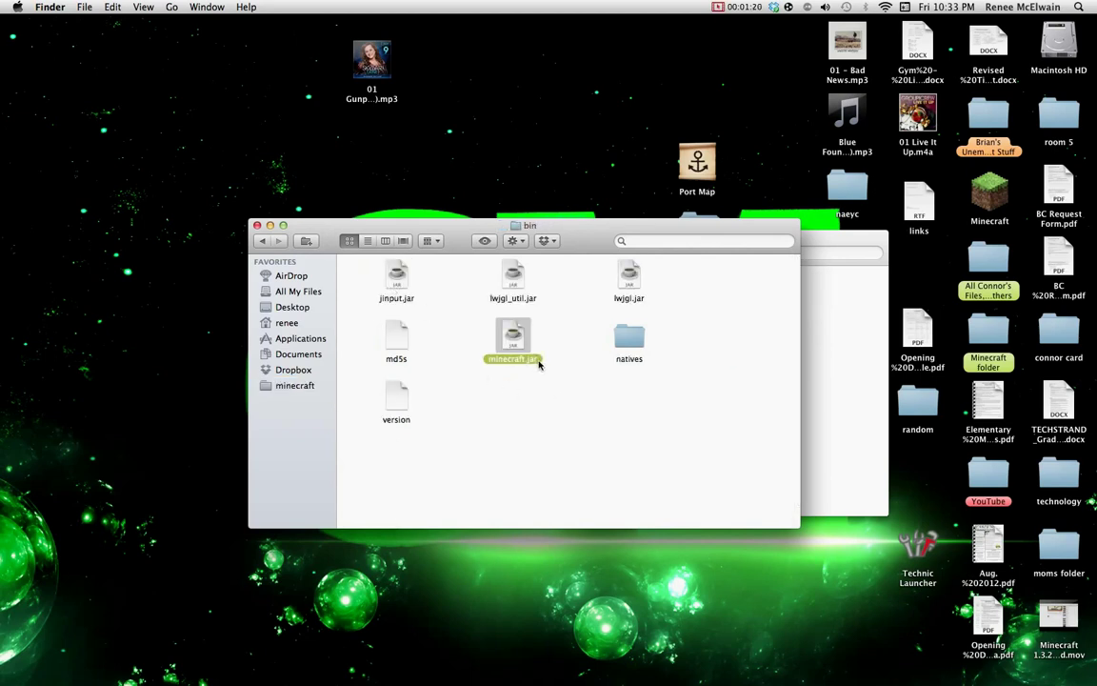
click(539, 363)
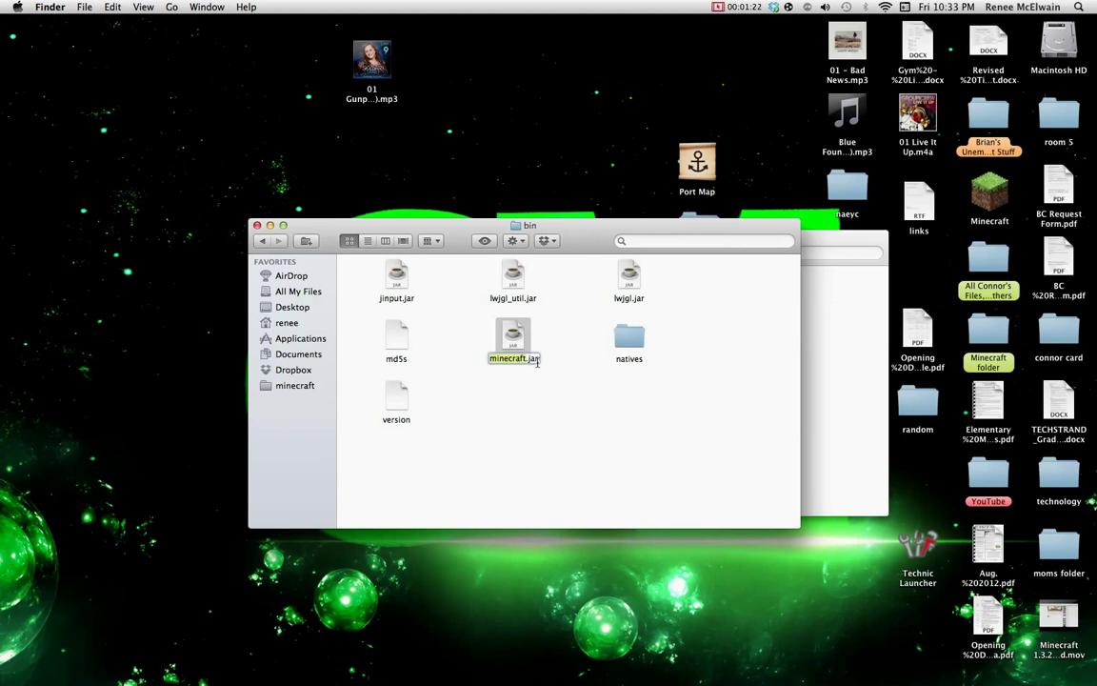
text(.zip)
key(Return)
Step: Keep the .zip extension and expand minecraft.jar.zip into a minecraft.jar folder
click(583, 230)
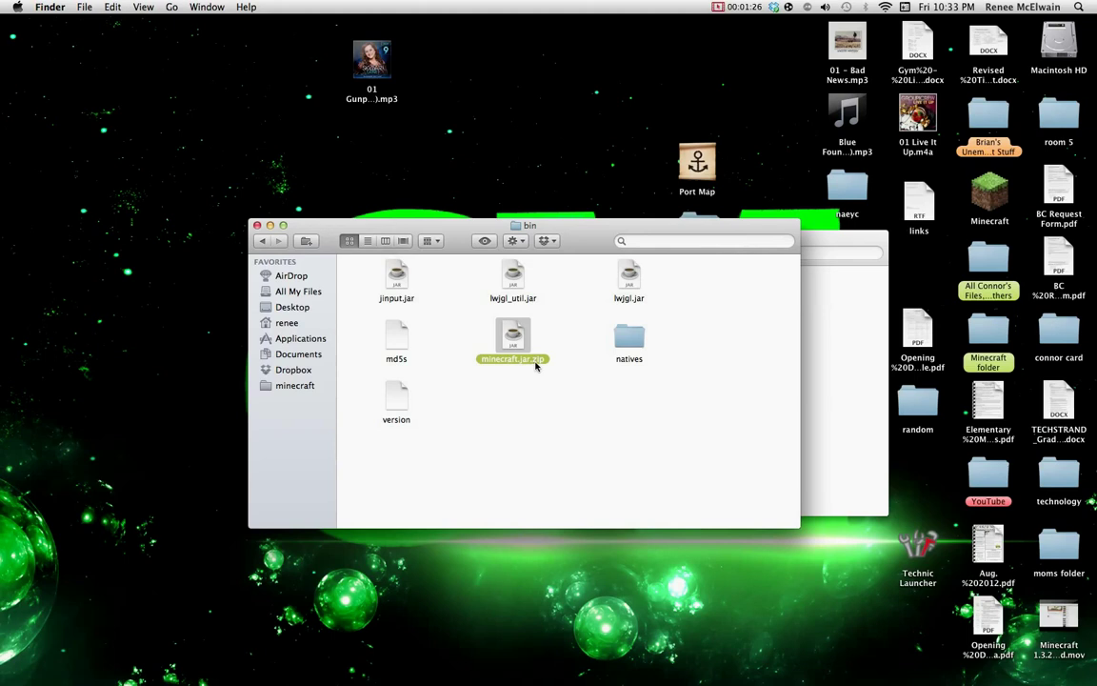
click(519, 346)
key(super+o)
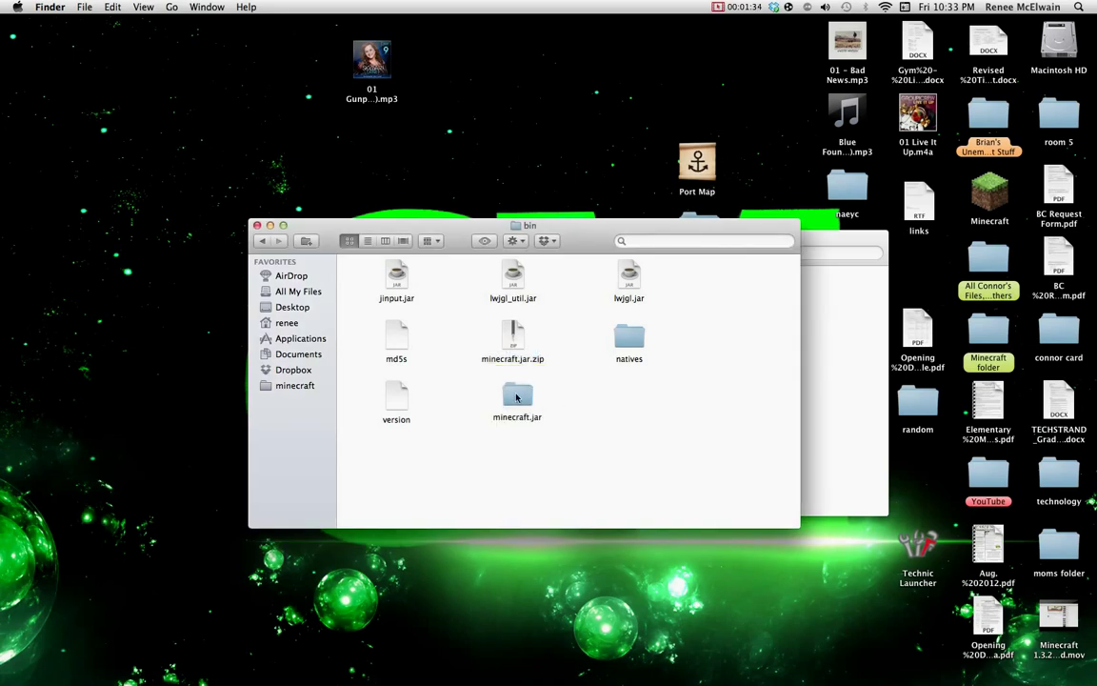
Step: Open the extracted minecraft.jar folder and arrange its contents by Kind
double_click(519, 397)
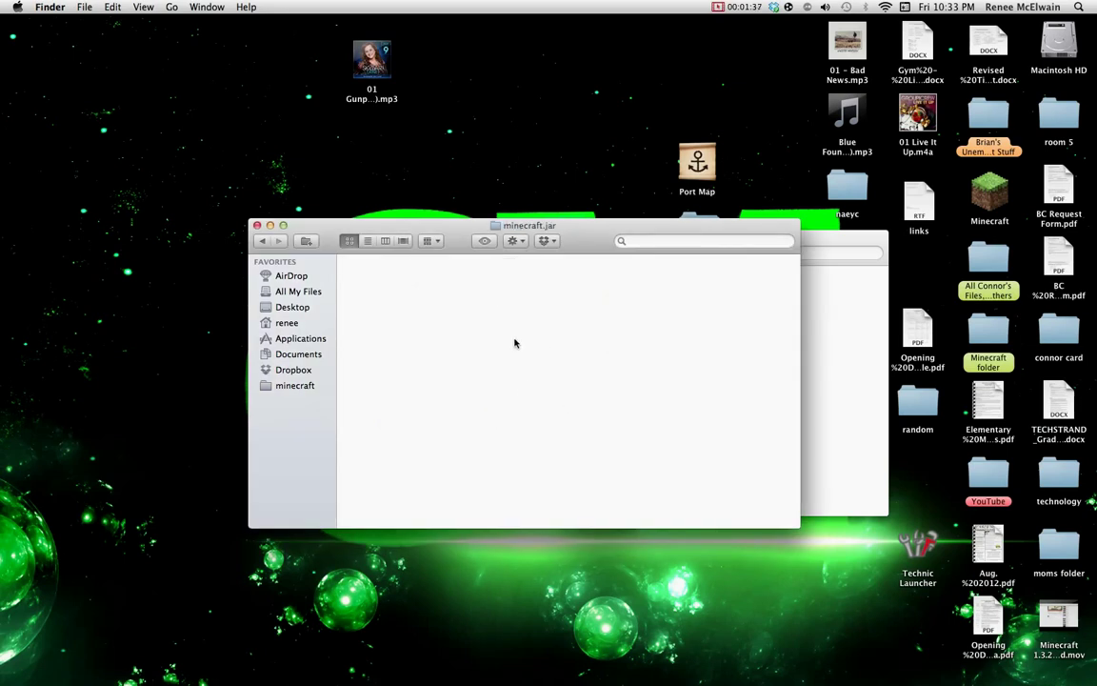
right_click(560, 328)
mouse_move(602, 415)
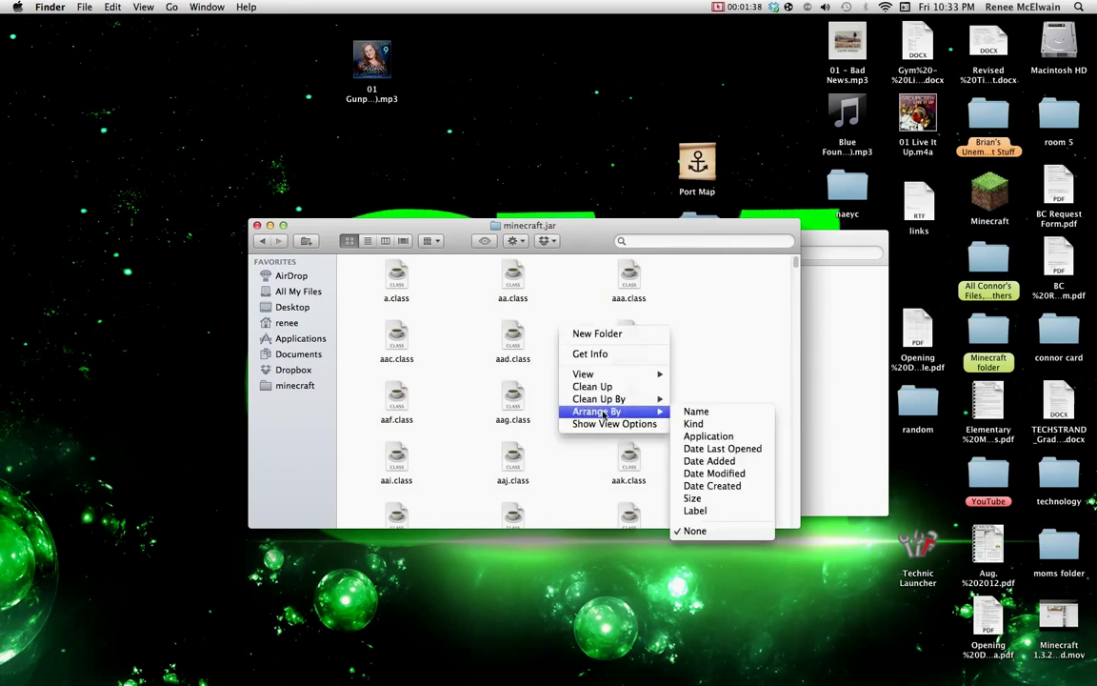
click(691, 423)
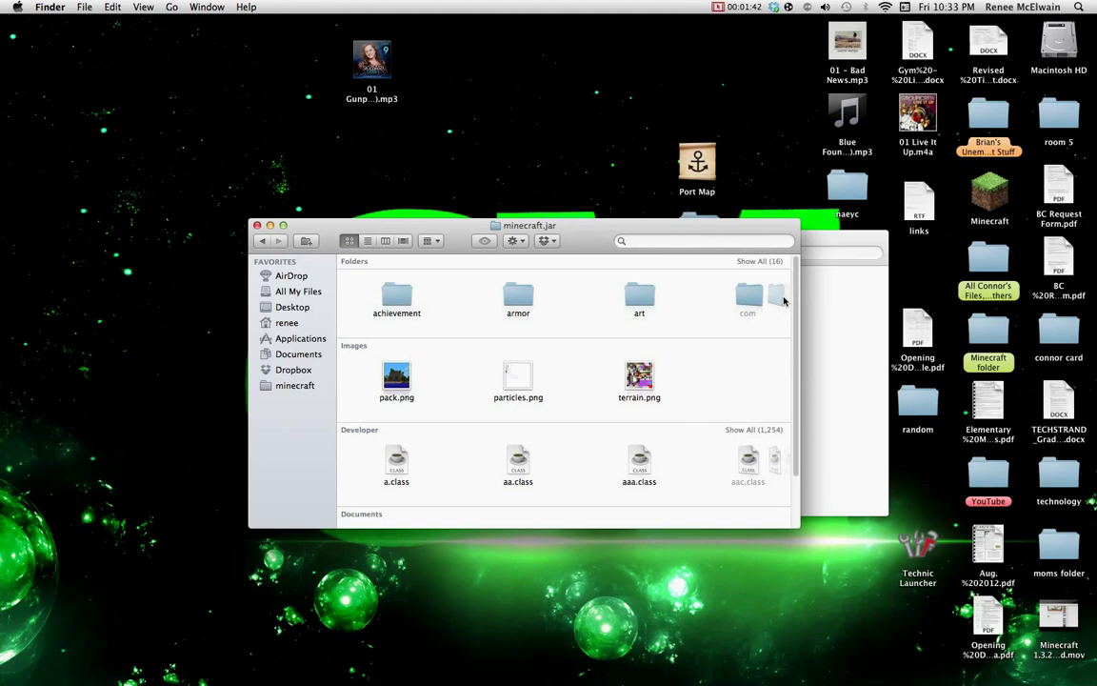
Step: Move minecraft.jar's META-INF folder to the Trash
scroll(783, 301, right, 5)
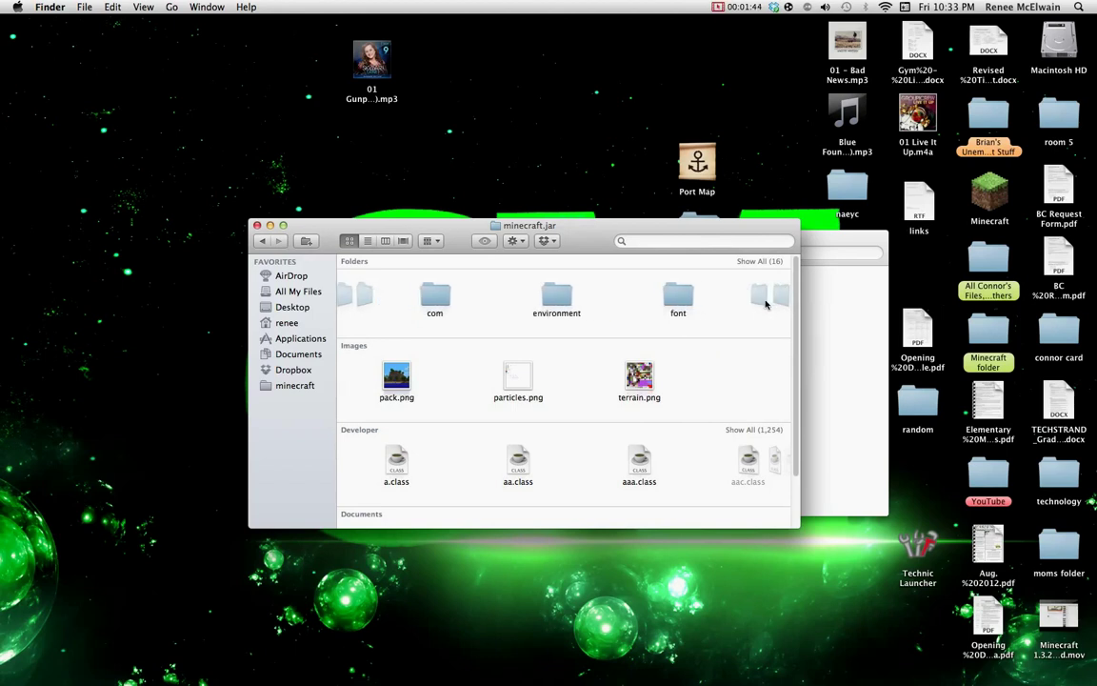
scroll(767, 301, right, 5)
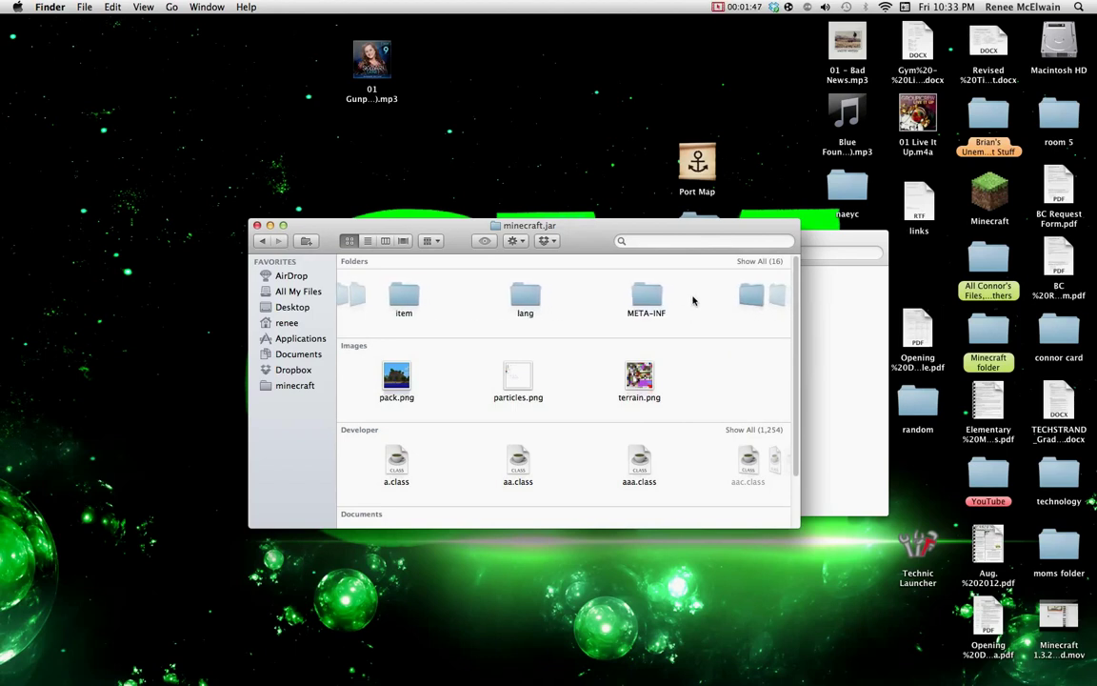
right_click(645, 291)
click(666, 321)
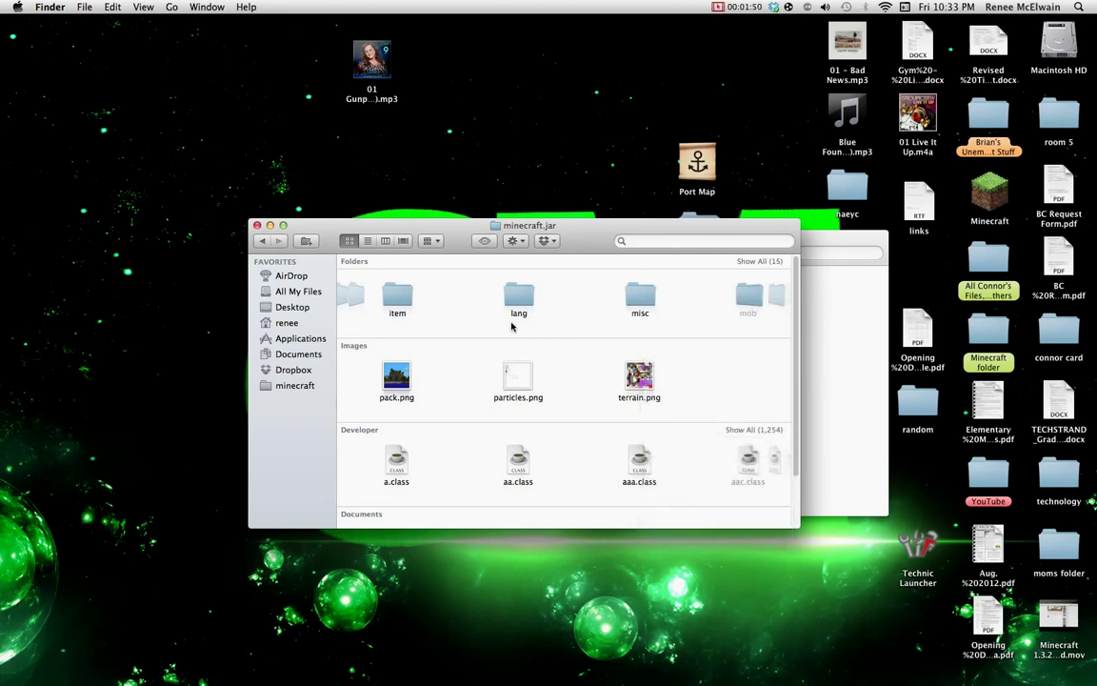
Step: Open the lang folder in minecraft.jar and in the mod, and copy the mod's move folder
double_click(523, 303)
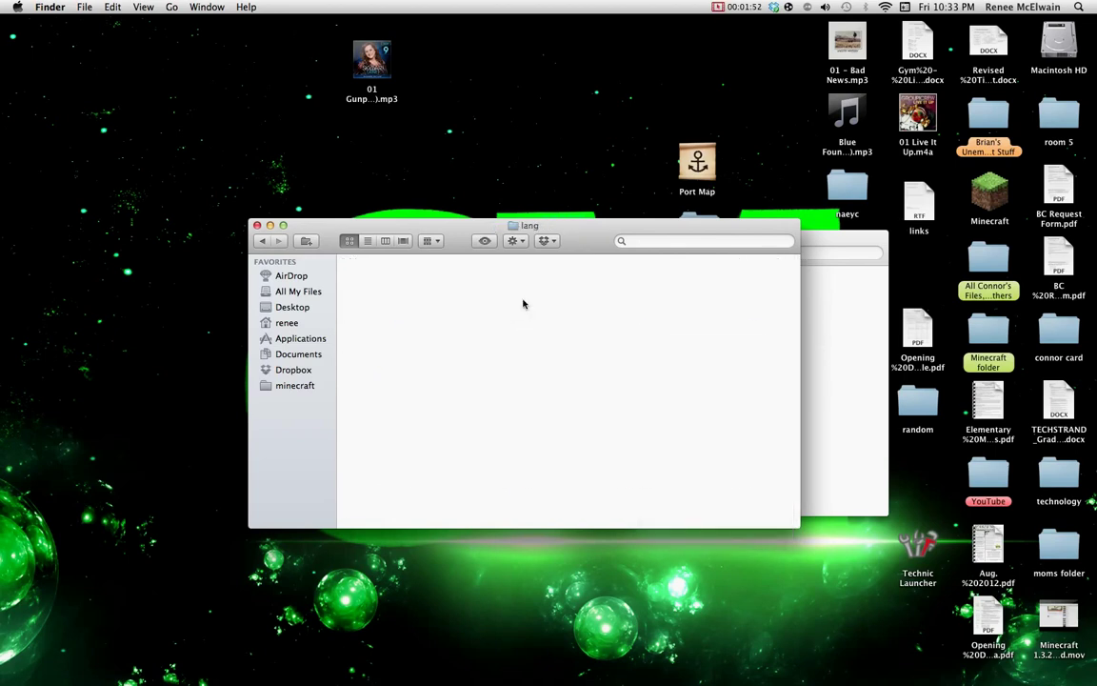
click(811, 358)
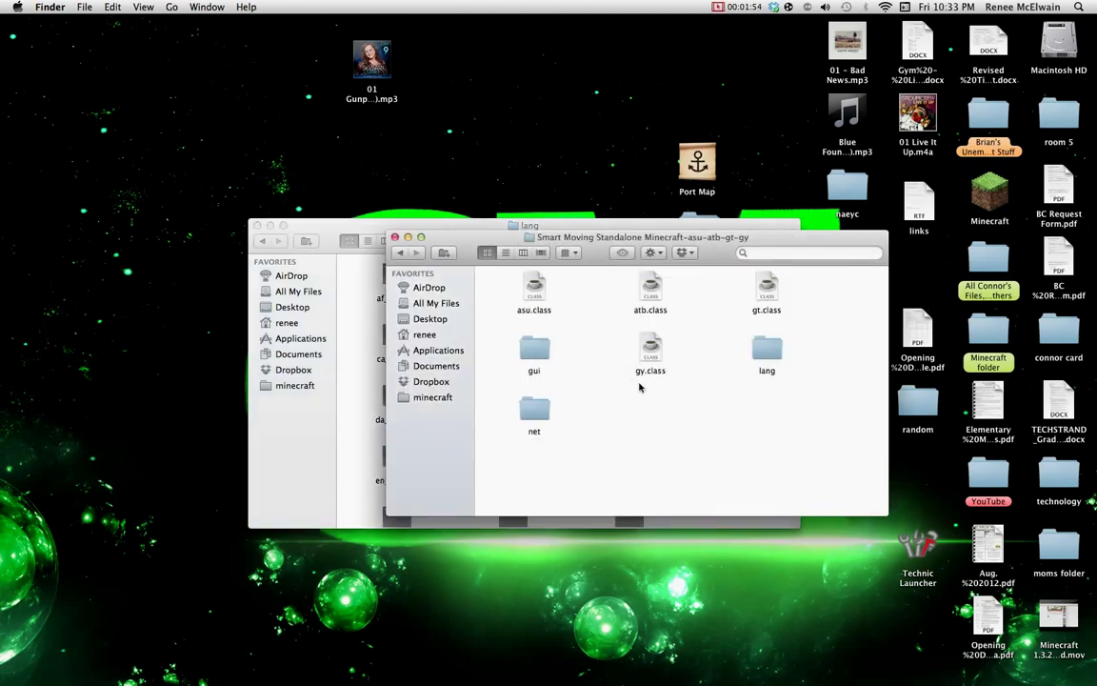
drag(599, 244, 623, 236)
double_click(789, 344)
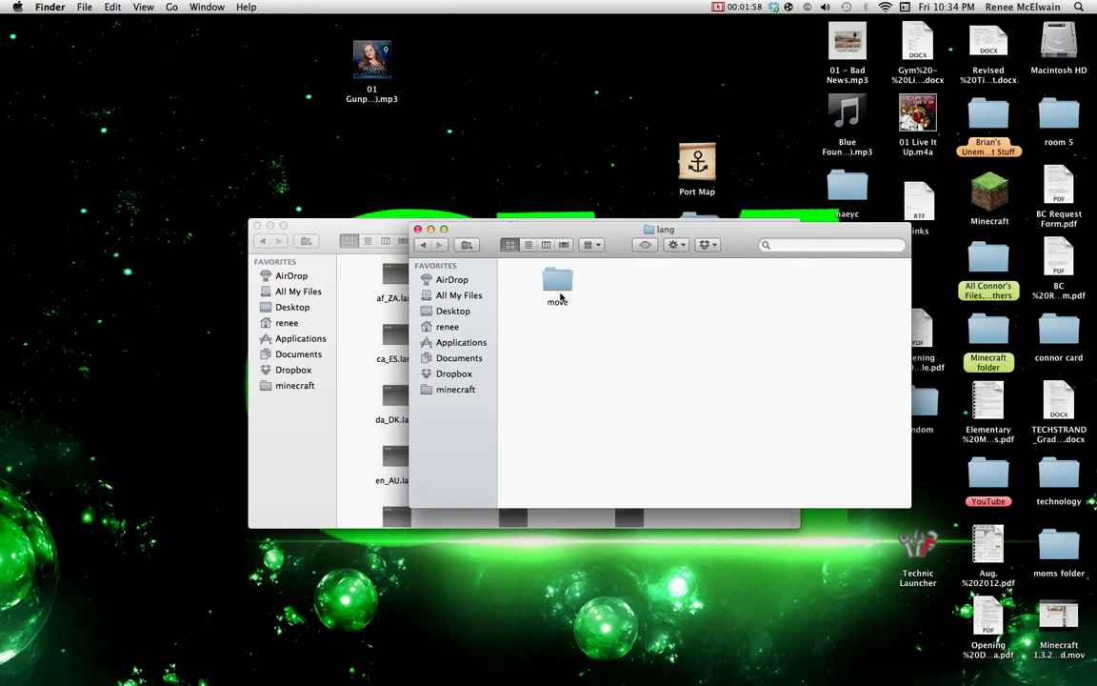
right_click(557, 280)
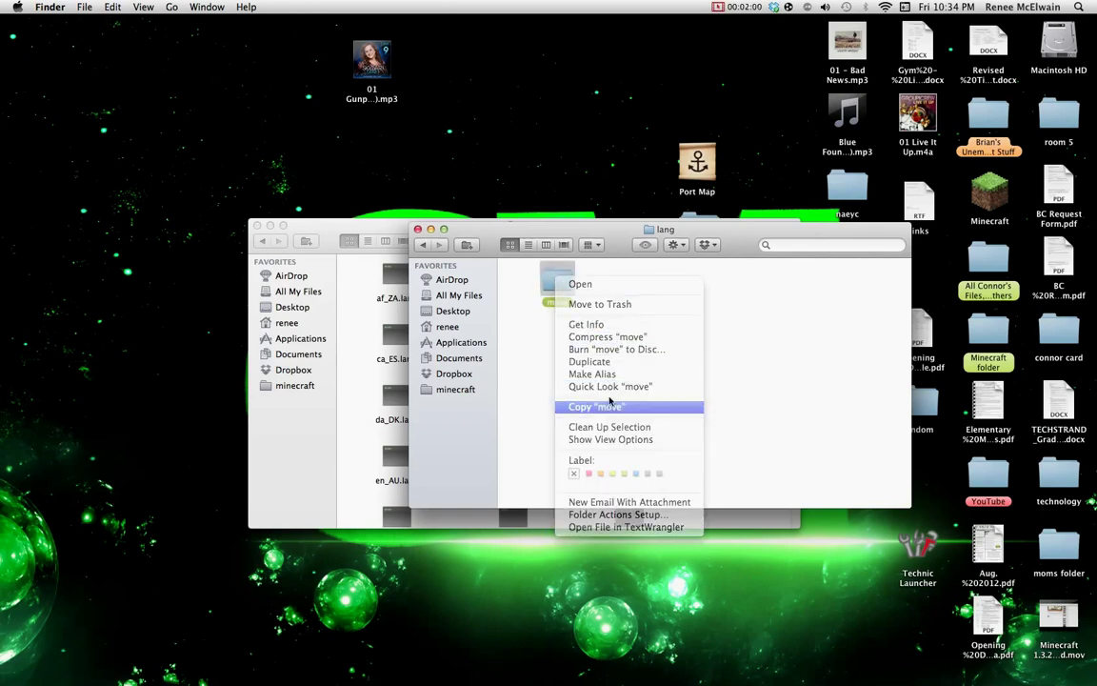
click(603, 408)
Step: Paste the move folder into minecraft.jar's lang folder
click(378, 354)
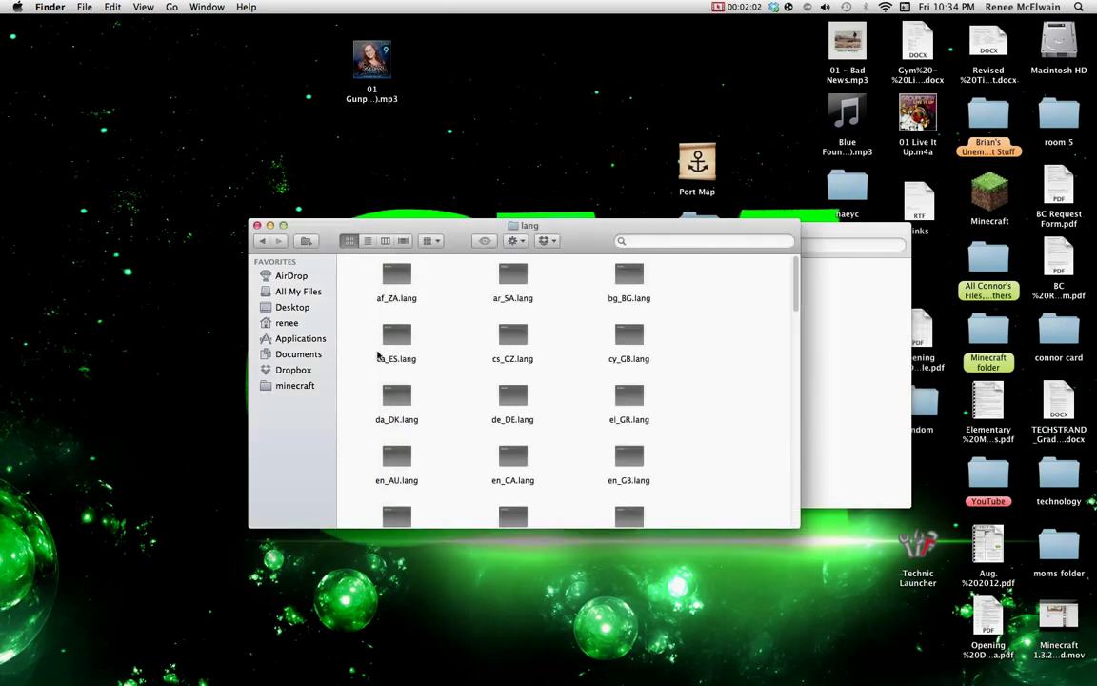
right_click(466, 338)
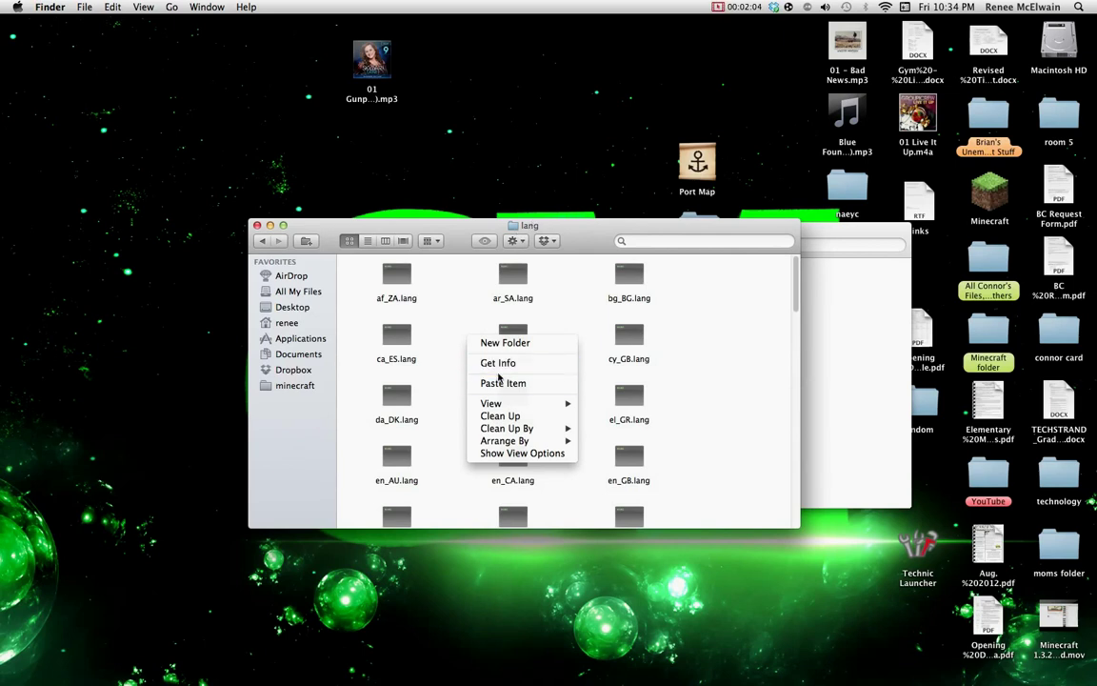
click(500, 383)
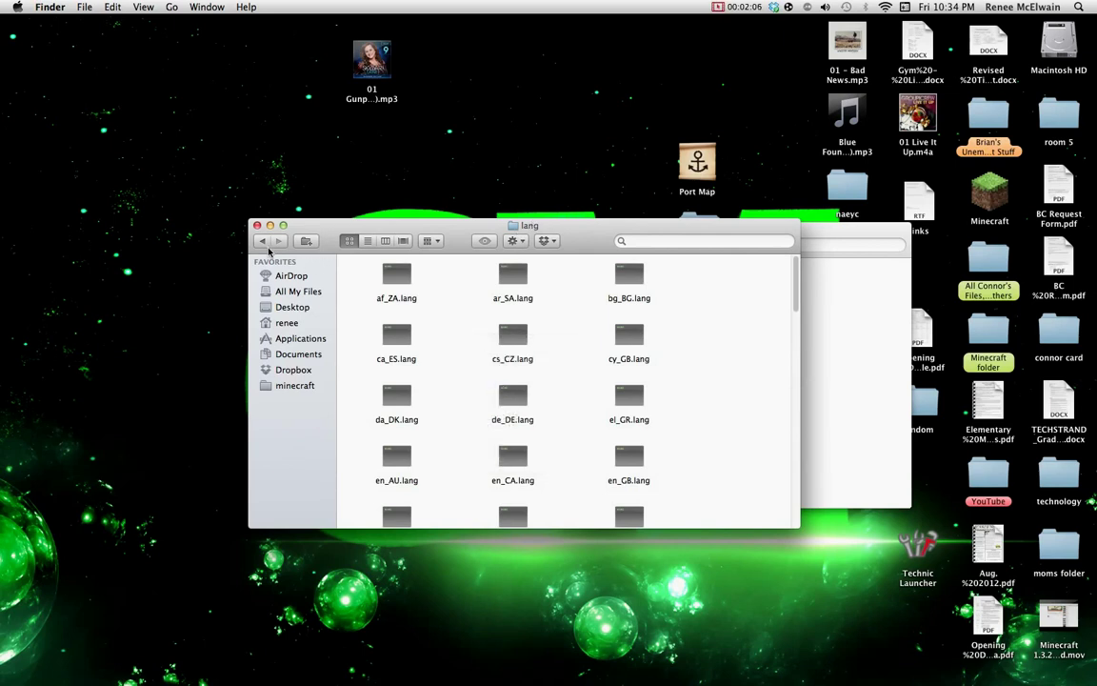
Step: Go back to the parent folder in both Finder windows
click(262, 245)
click(621, 275)
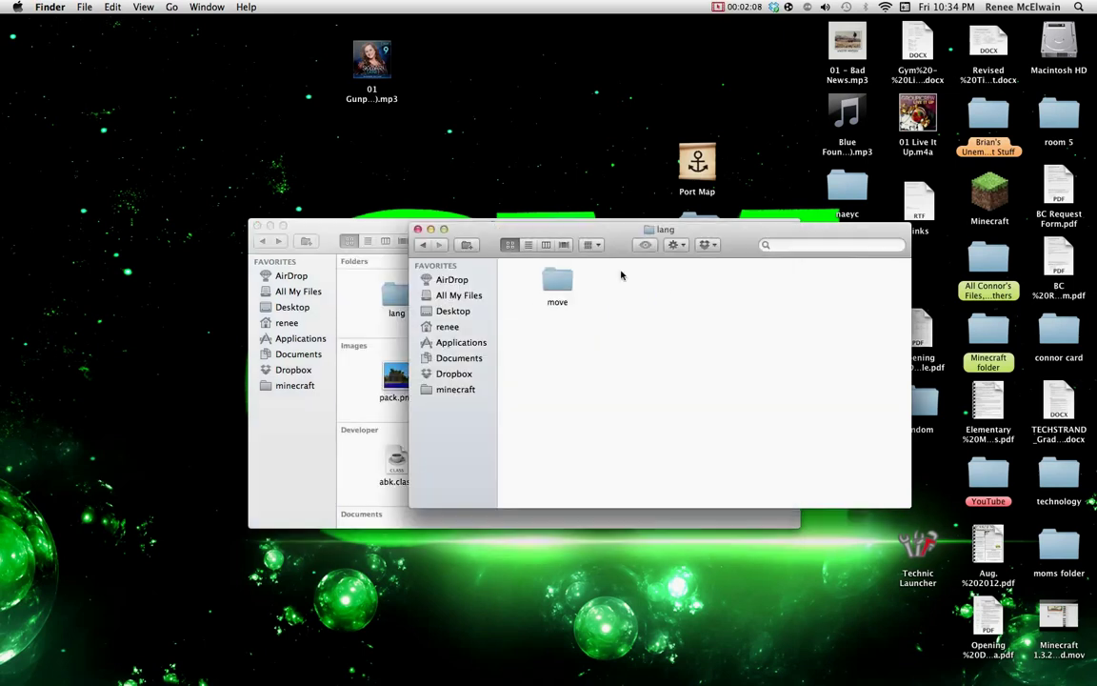
click(423, 246)
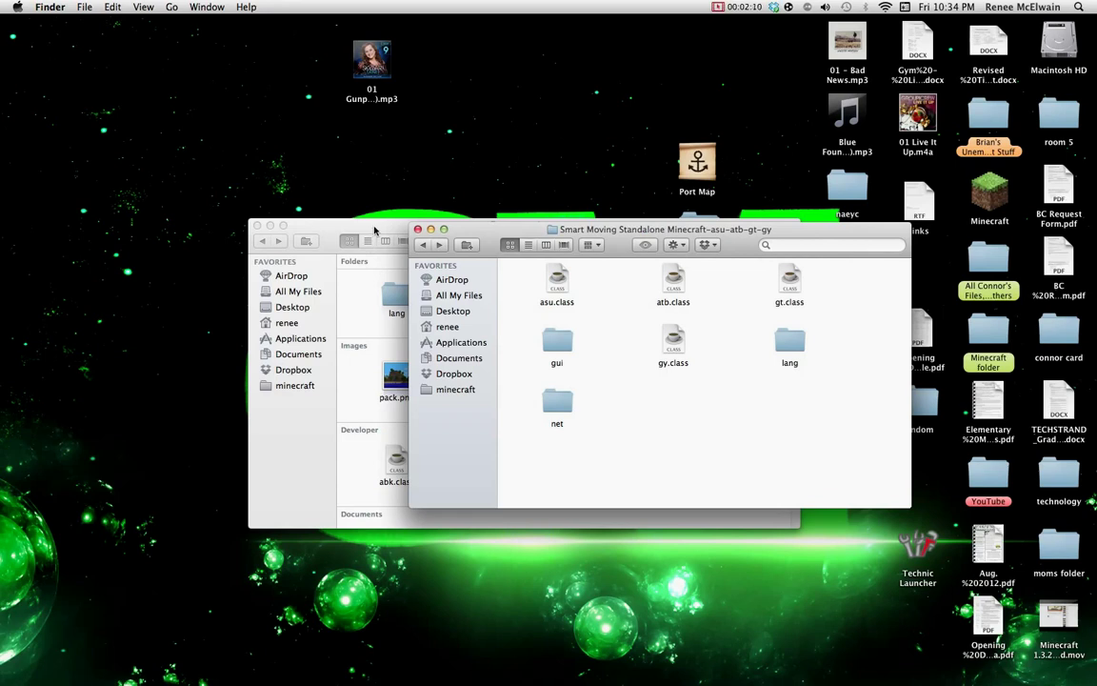
click(374, 229)
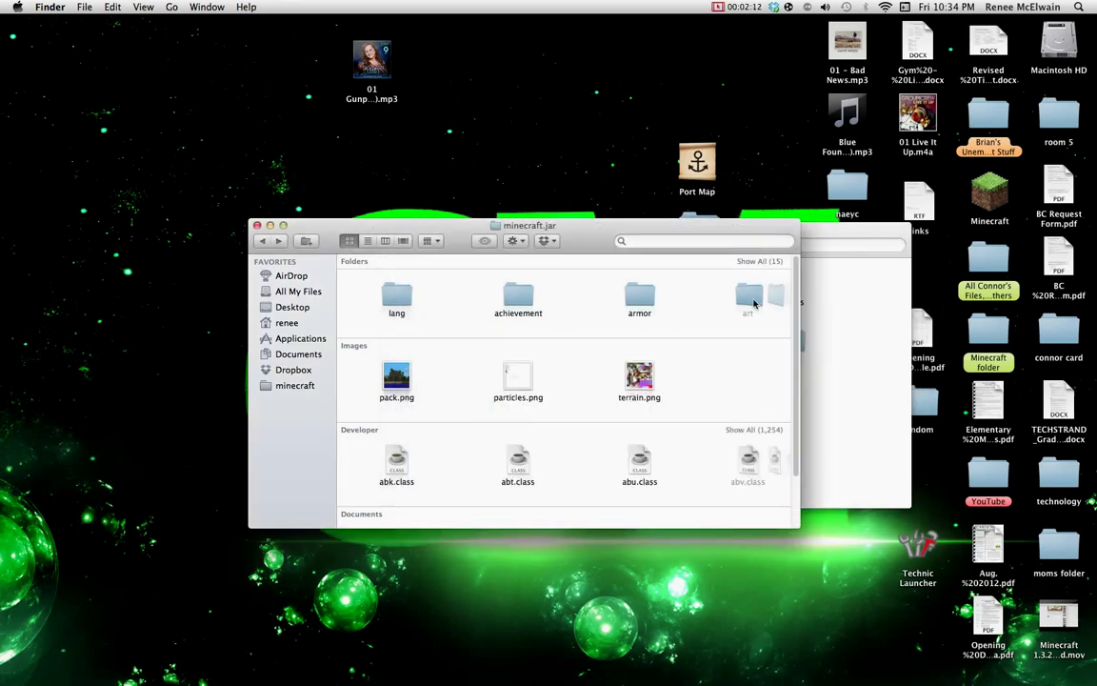
Step: Open the gui folder in minecraft.jar and in the mod, and copy the mod's move folder
scroll(753, 303, right, 10)
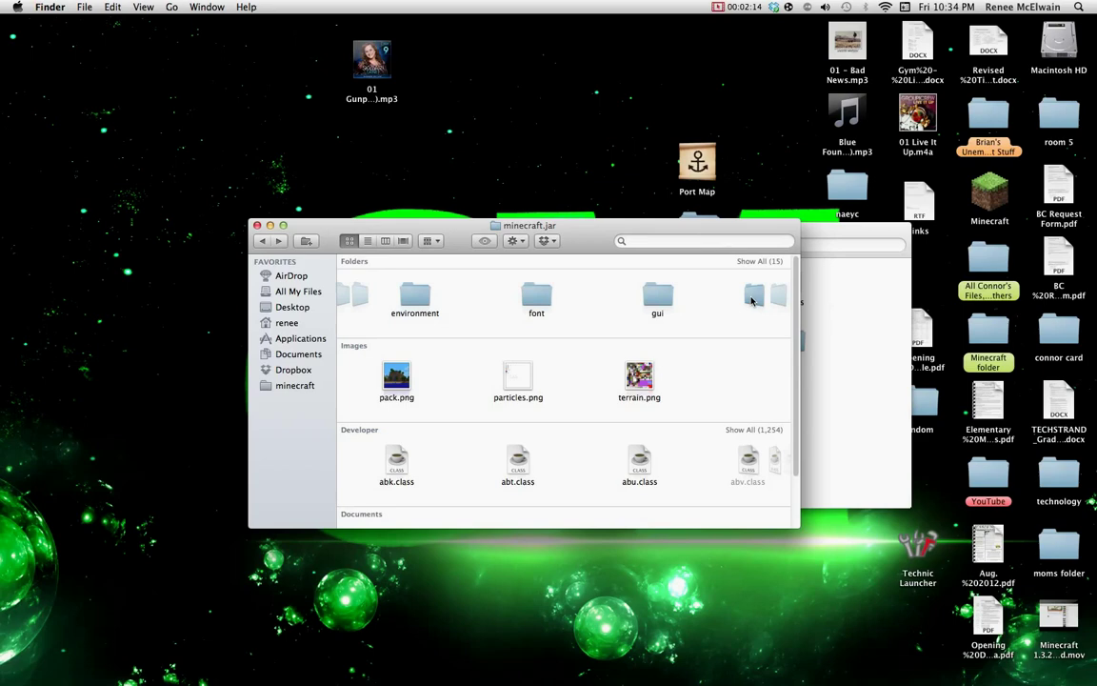
scroll(752, 301, right, 4)
double_click(514, 297)
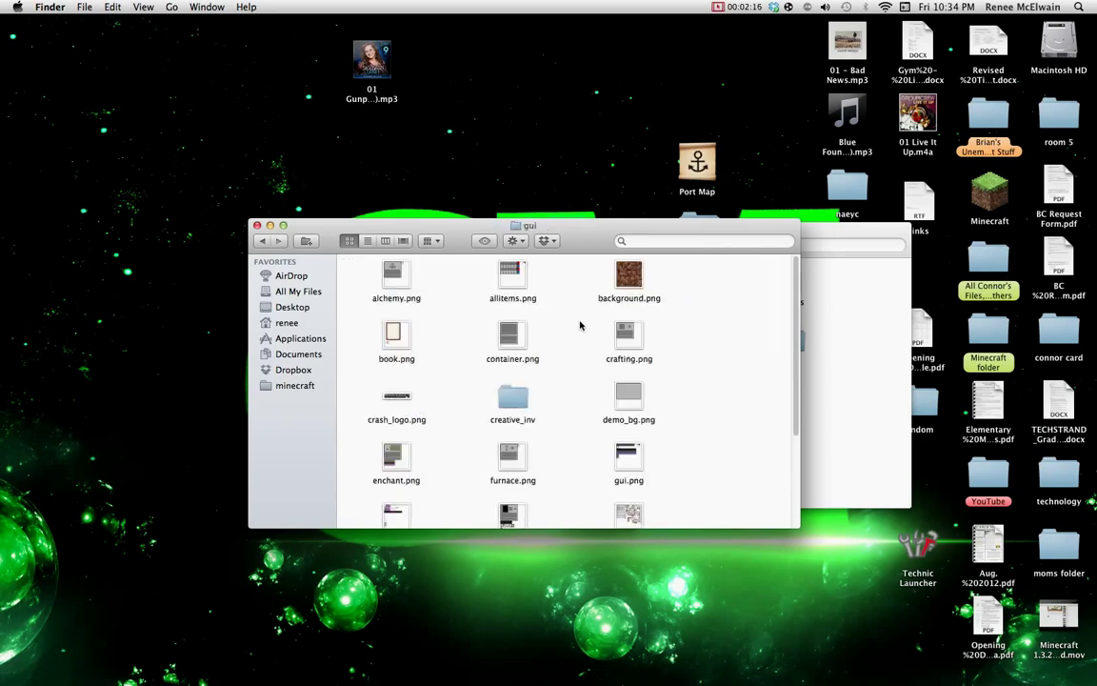
key(super+grave)
click(560, 341)
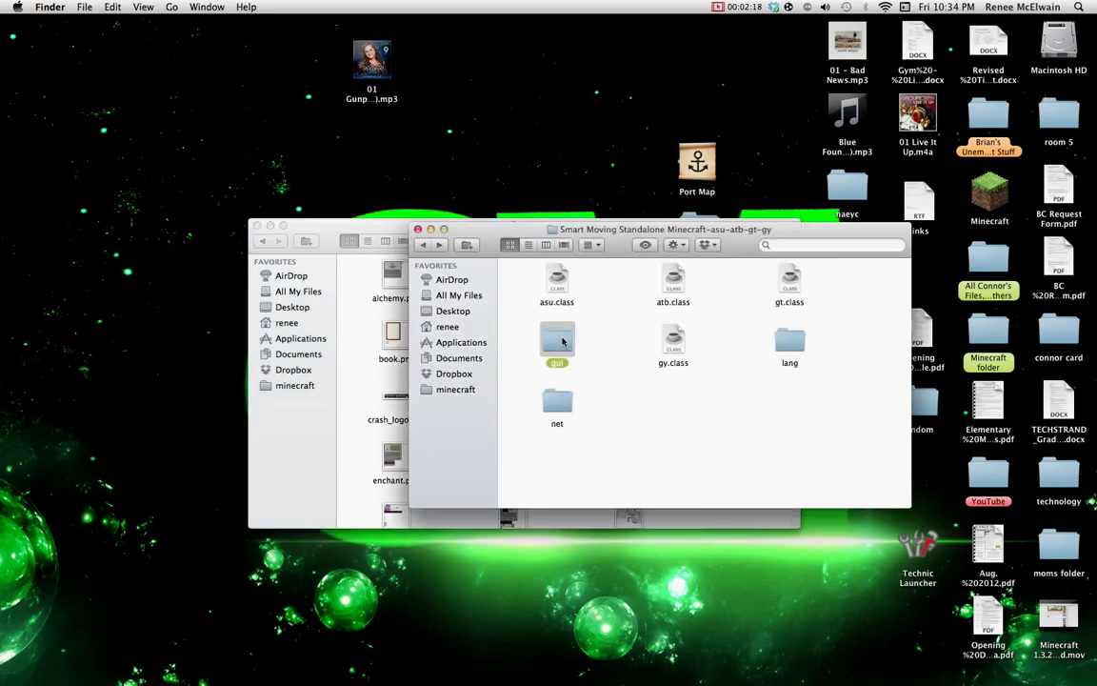
double_click(561, 341)
right_click(557, 279)
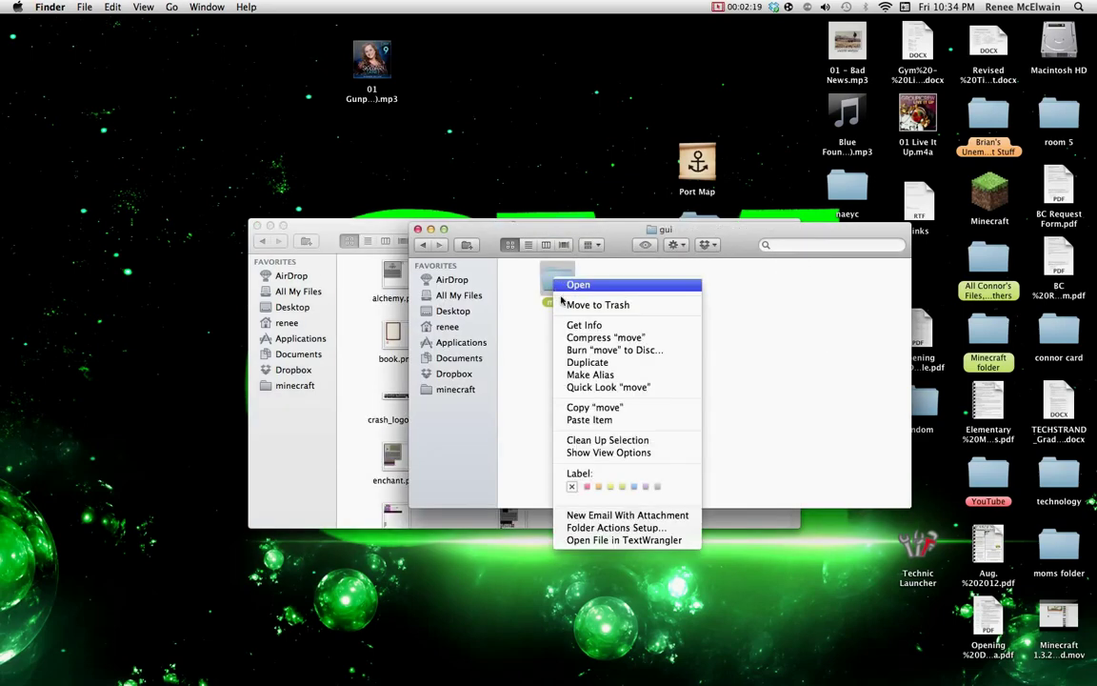
click(602, 407)
Step: Paste move into minecraft.jar's gui folder and return to minecraft.jar's top level
click(345, 357)
right_click(468, 349)
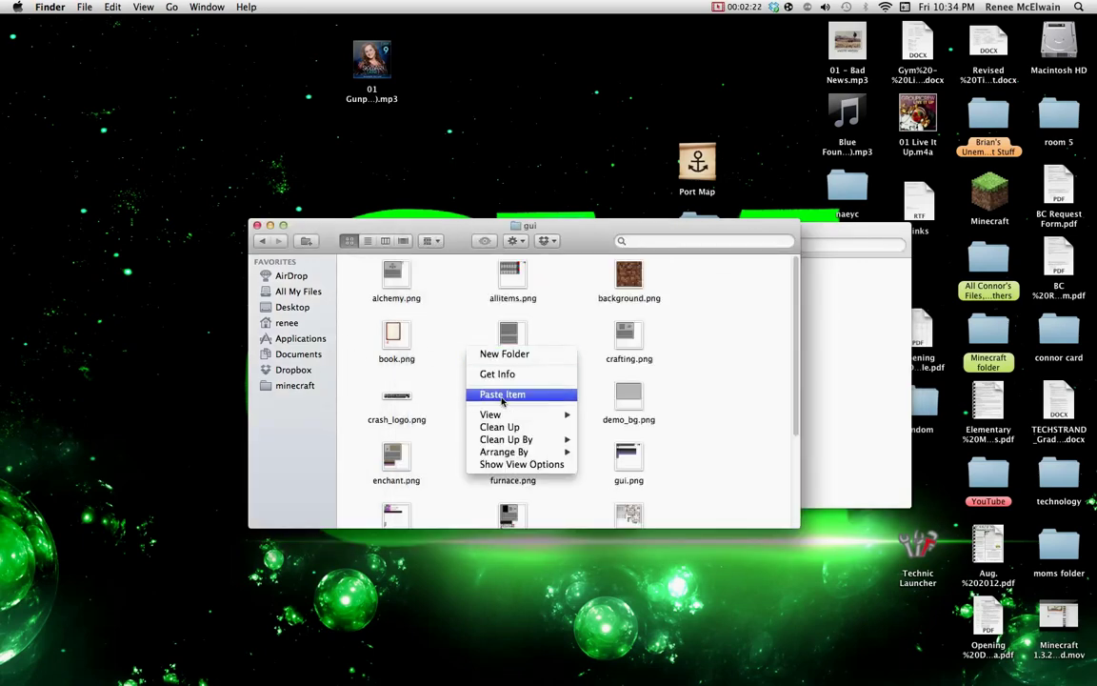
click(502, 395)
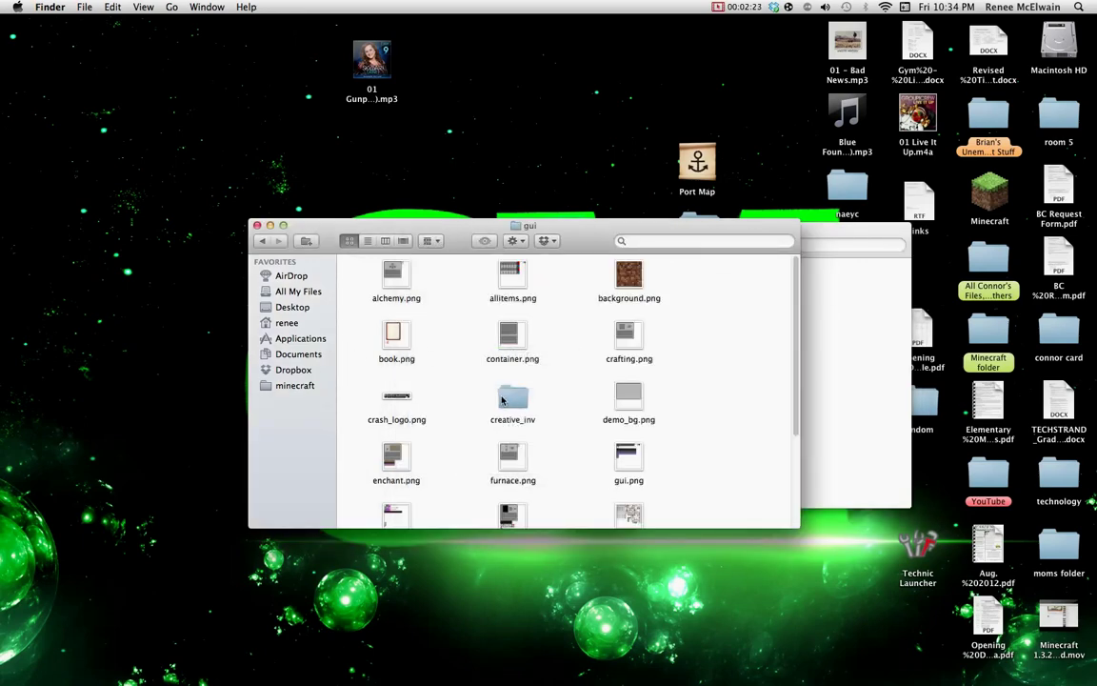
click(262, 240)
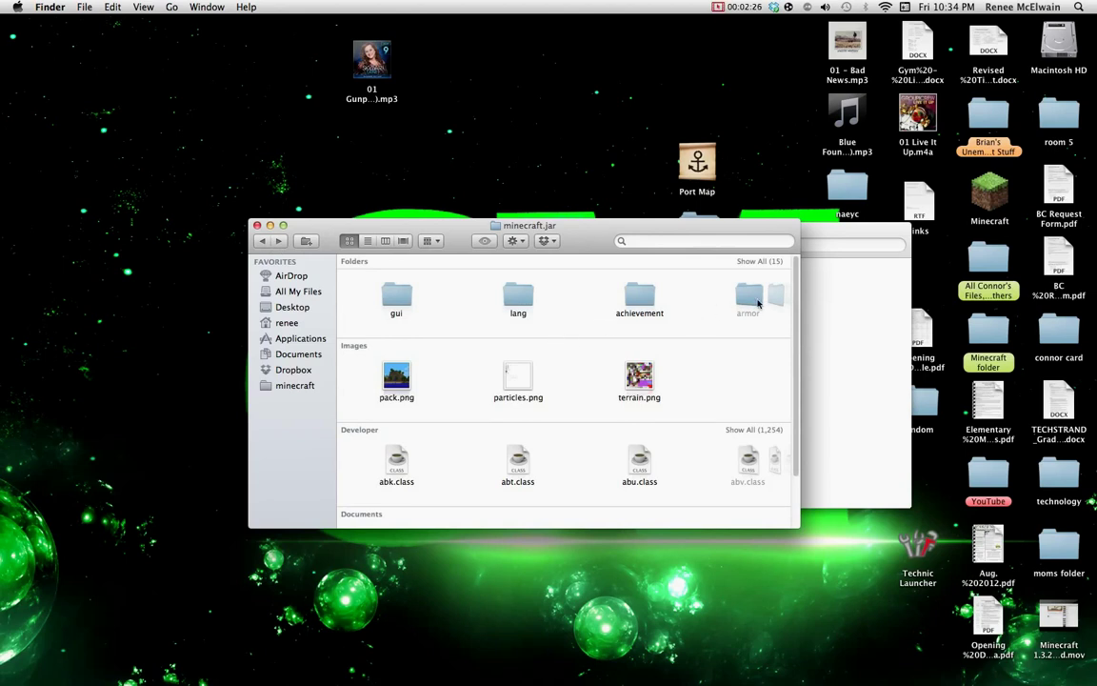
scroll(759, 303, right, 5)
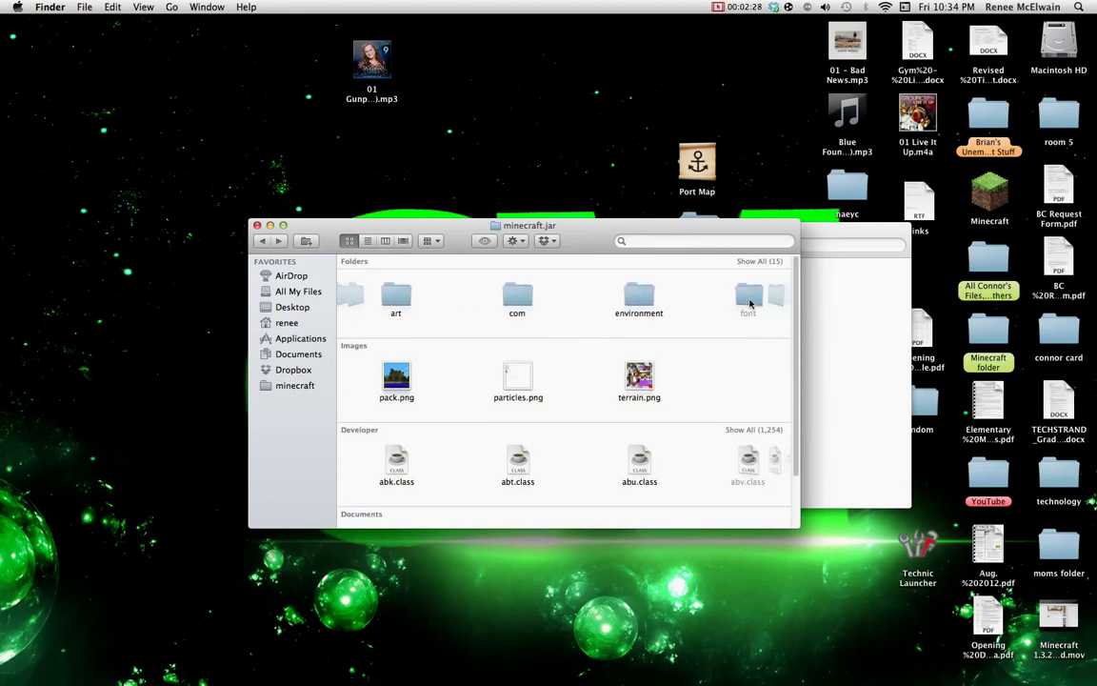
scroll(749, 302, right, 6)
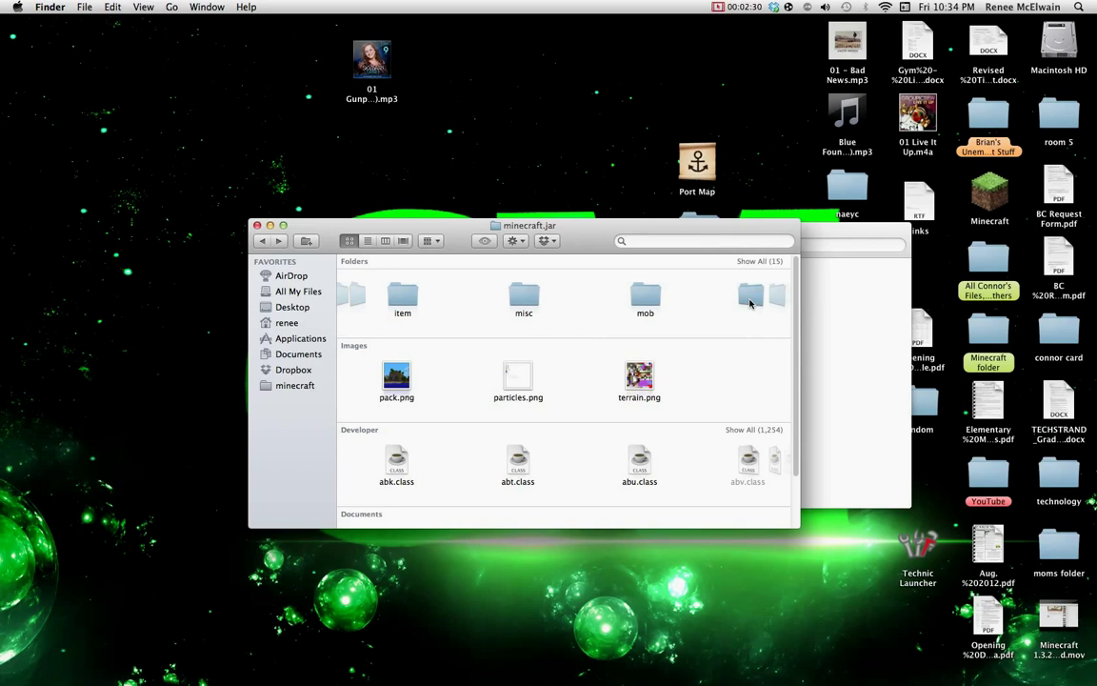
Step: Open net/minecraft in both the minecraft.jar and Smart Moving mod windows
scroll(750, 302, right, 3)
double_click(639, 302)
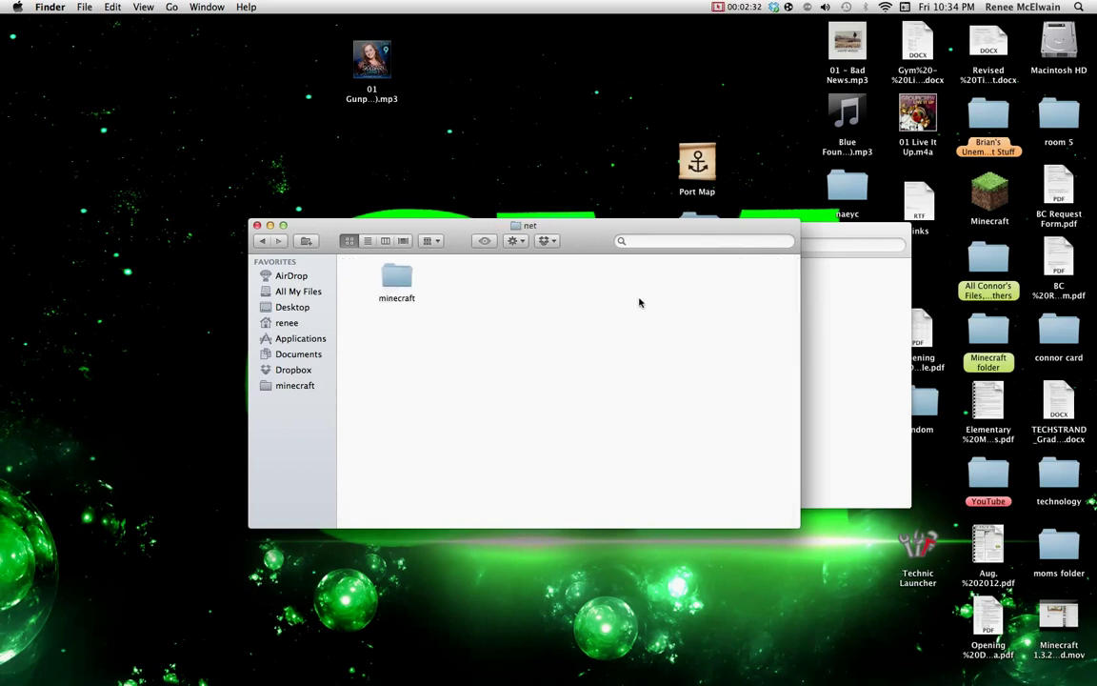
double_click(399, 278)
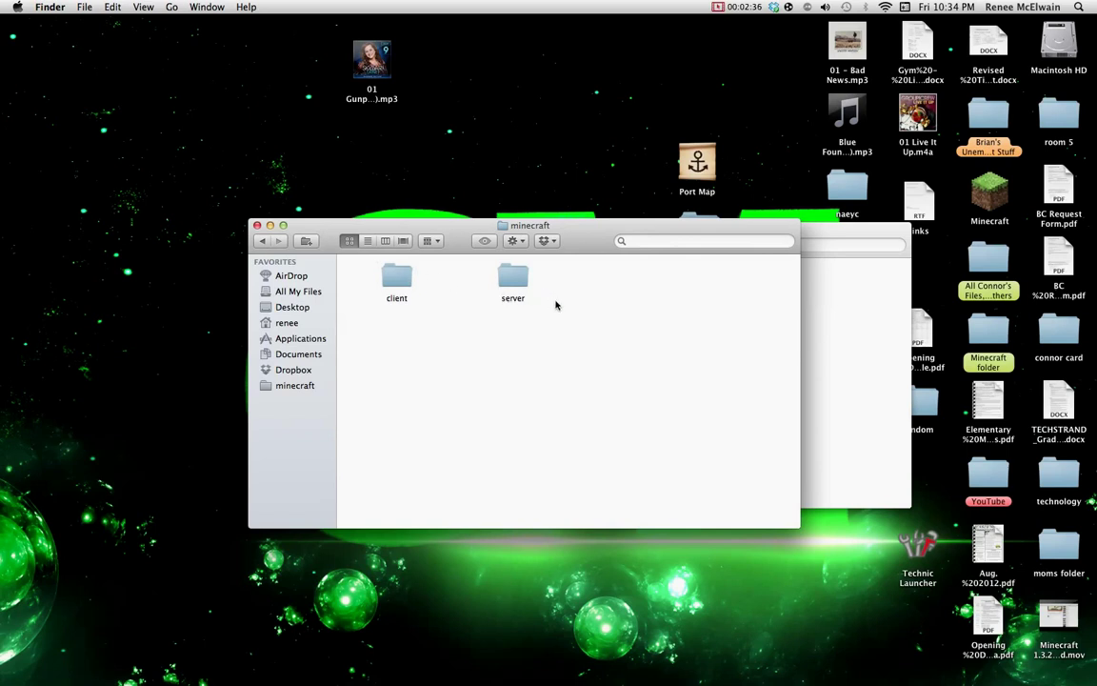
key(super+grave)
drag(600, 239, 658, 259)
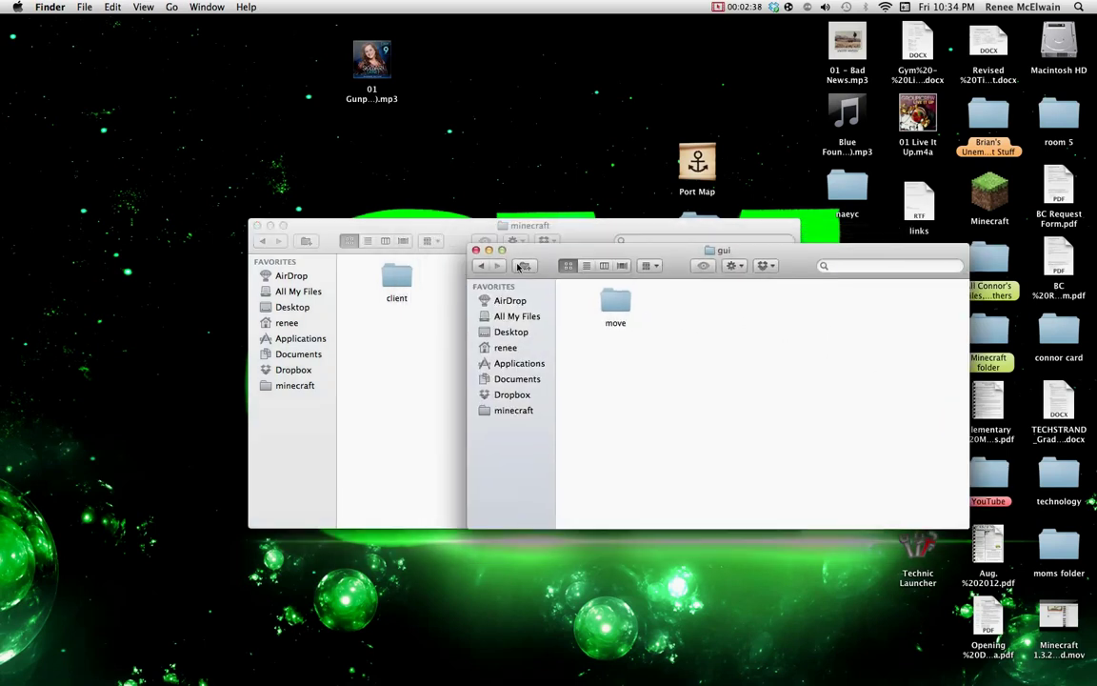
click(480, 264)
double_click(617, 432)
double_click(616, 304)
Step: Copy the mod's client and move folders into minecraft.jar's net/minecraft, replacing client
drag(799, 332, 656, 304)
right_click(729, 303)
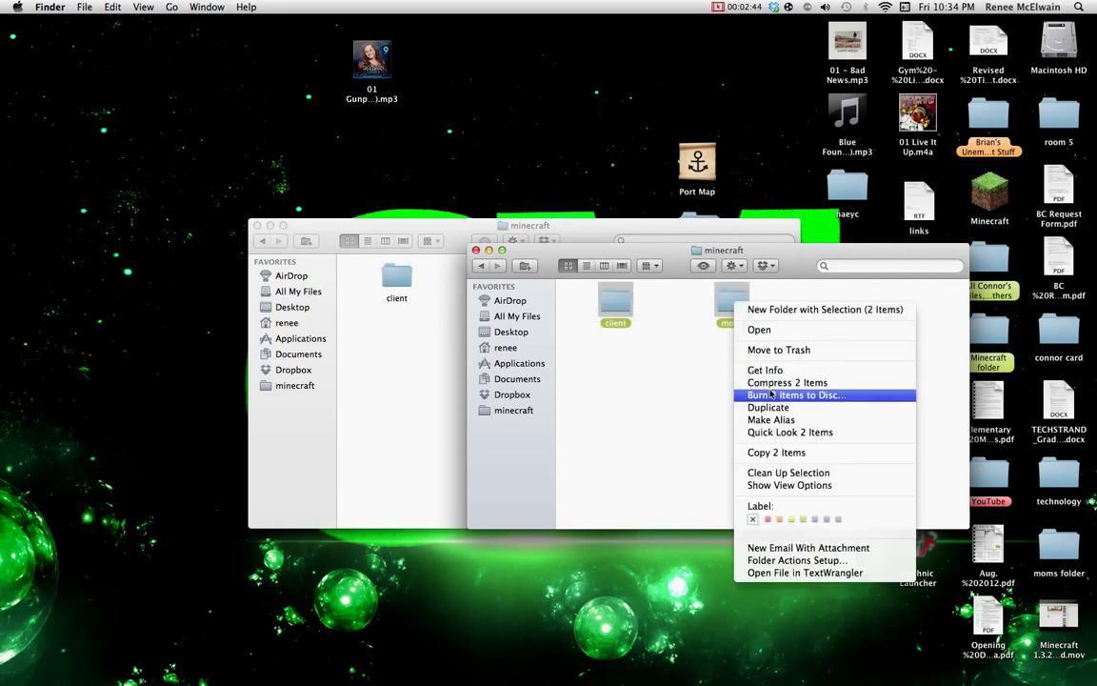
click(455, 356)
click(455, 356)
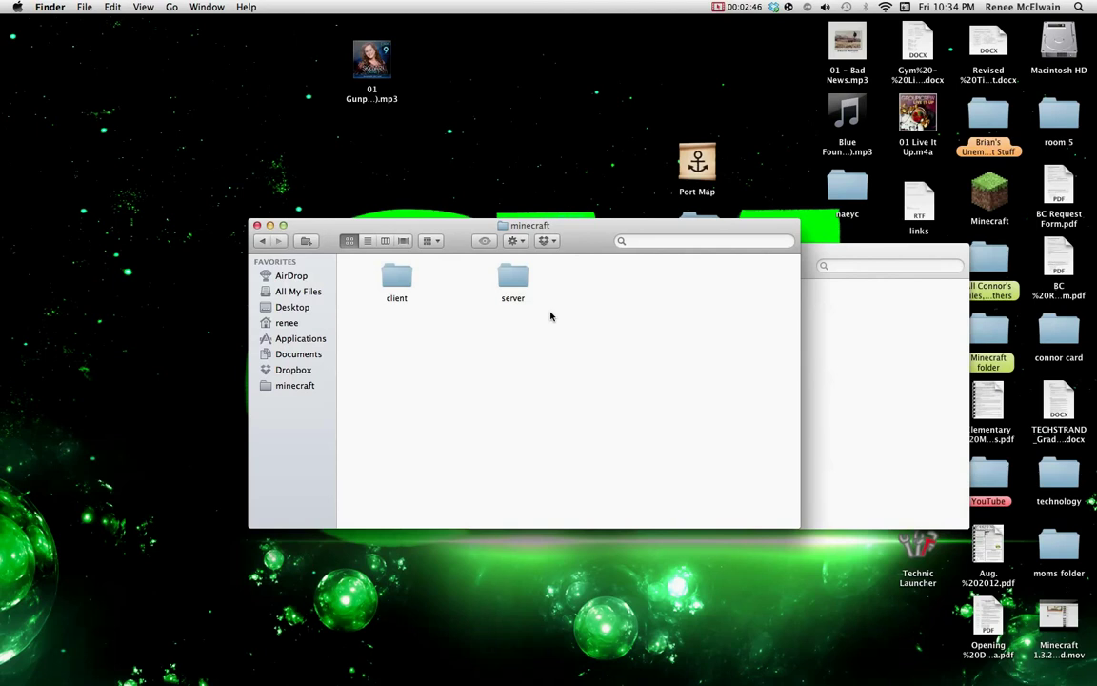
right_click(559, 285)
click(604, 329)
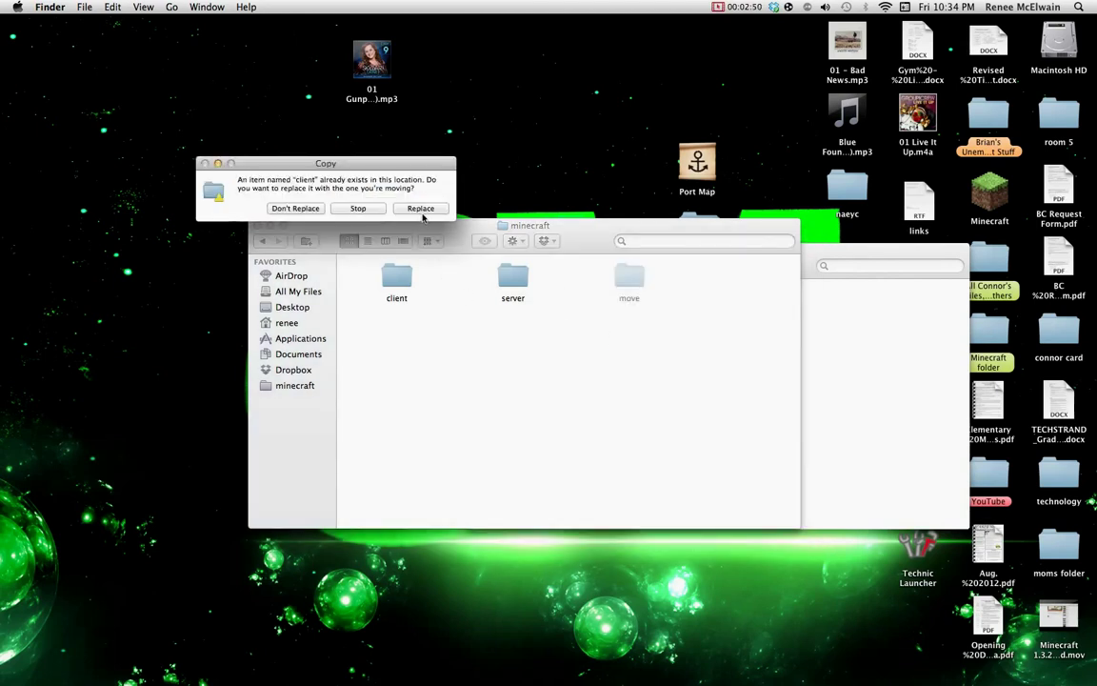
click(421, 208)
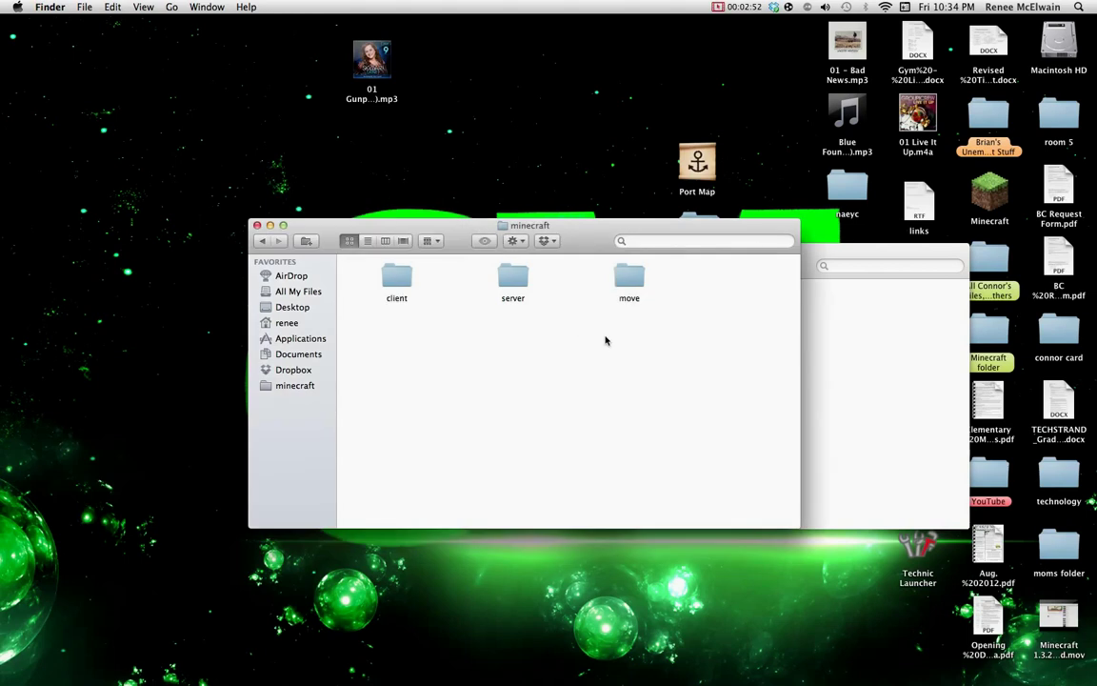
Step: Close the Smart Moving mod window and go back to minecraft.jar's net folder
click(896, 385)
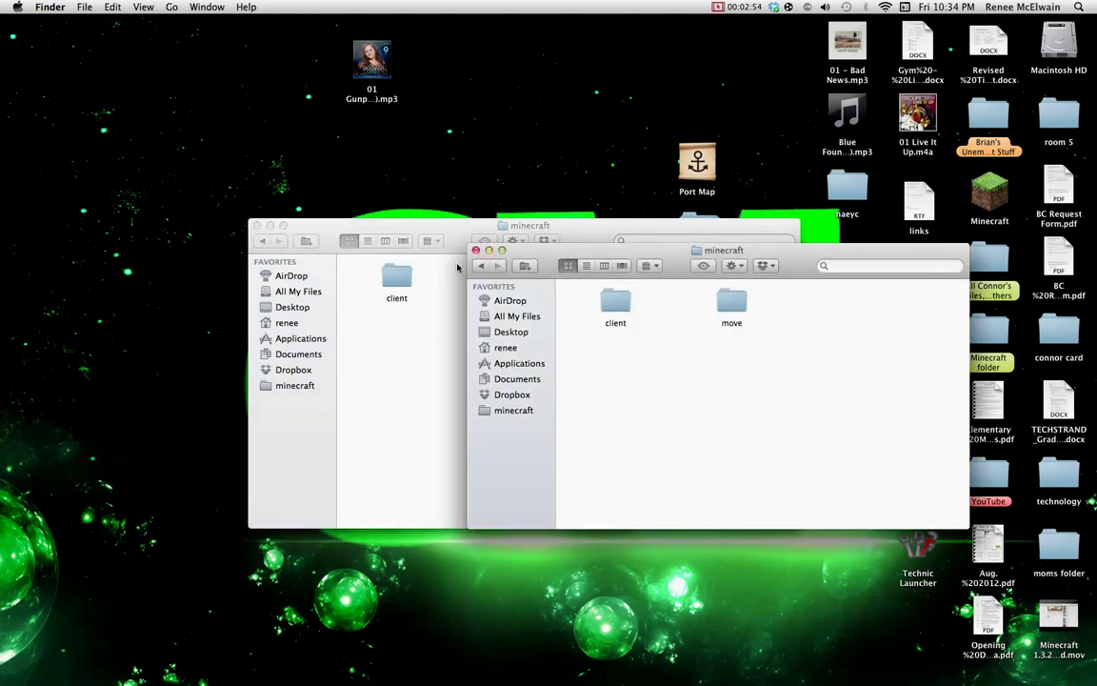
click(476, 251)
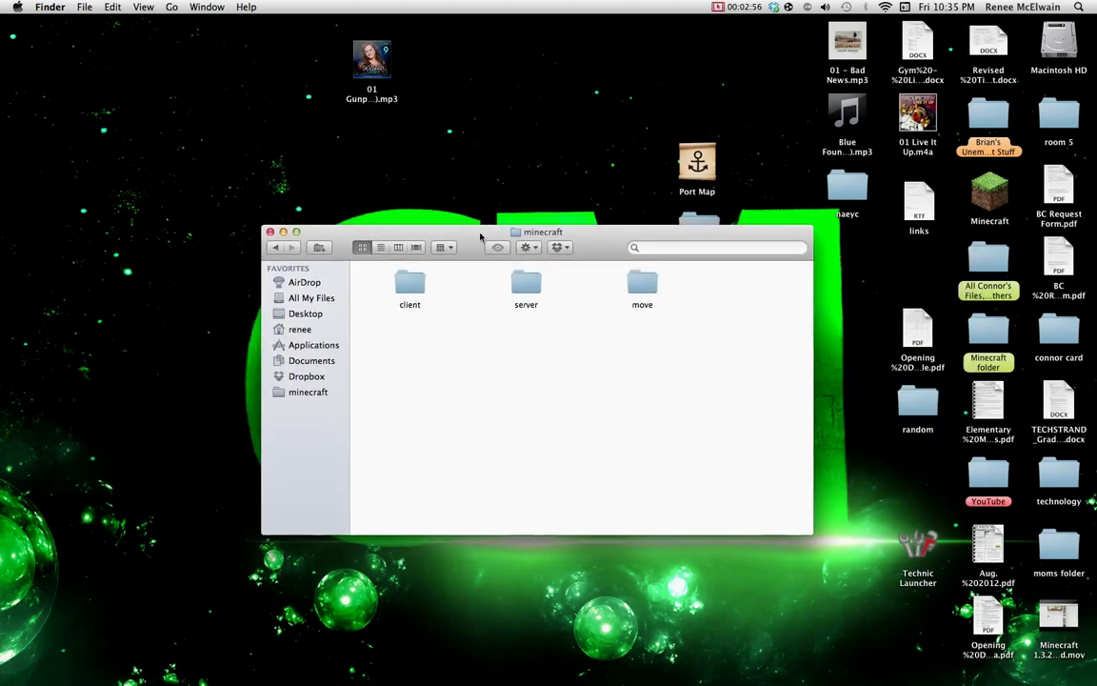
click(274, 249)
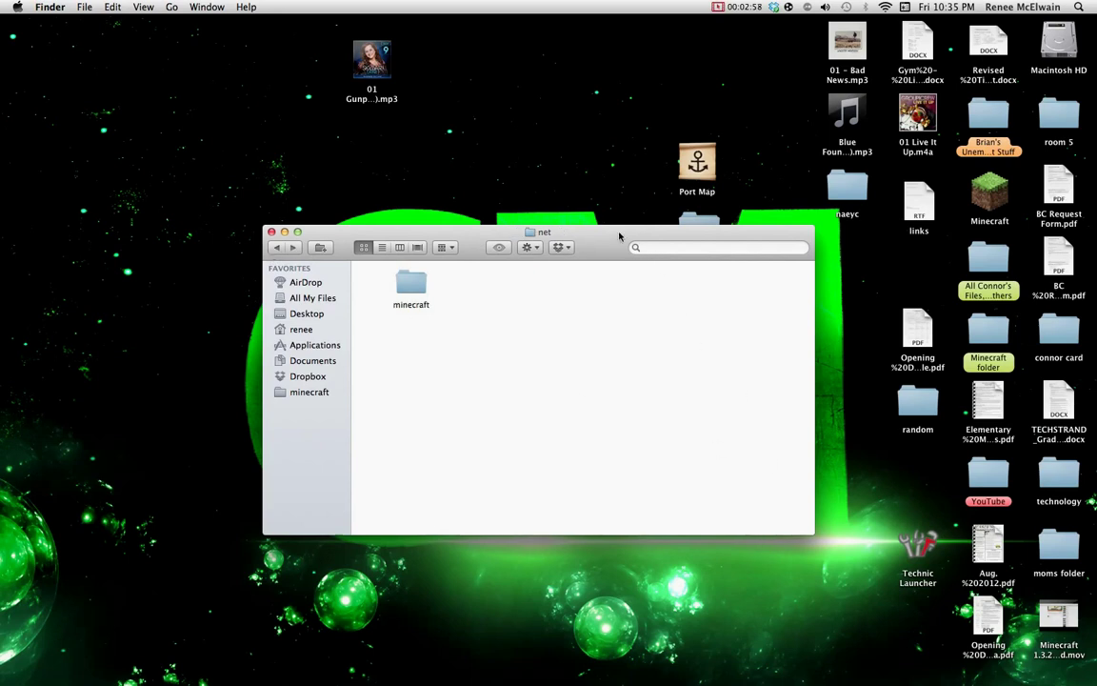
Step: Return minecraft.jar to its top level and reopen the Smart Moving Standalone Minecraft folder from MC 1
click(275, 249)
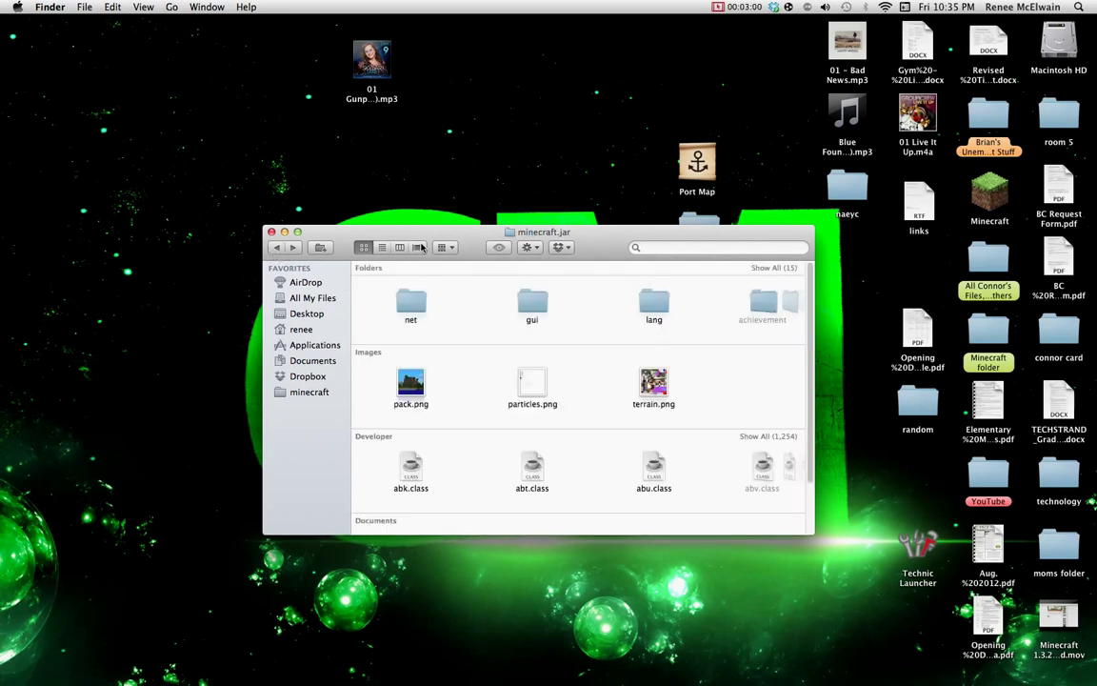
drag(421, 247, 307, 223)
click(712, 456)
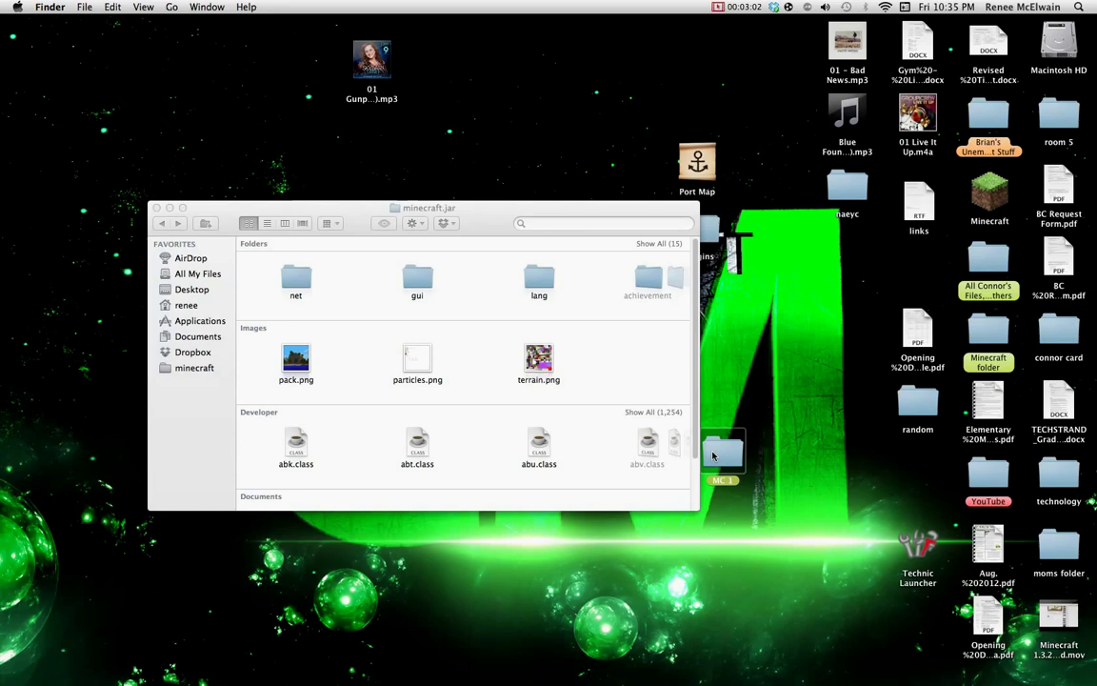
double_click(713, 456)
double_click(767, 369)
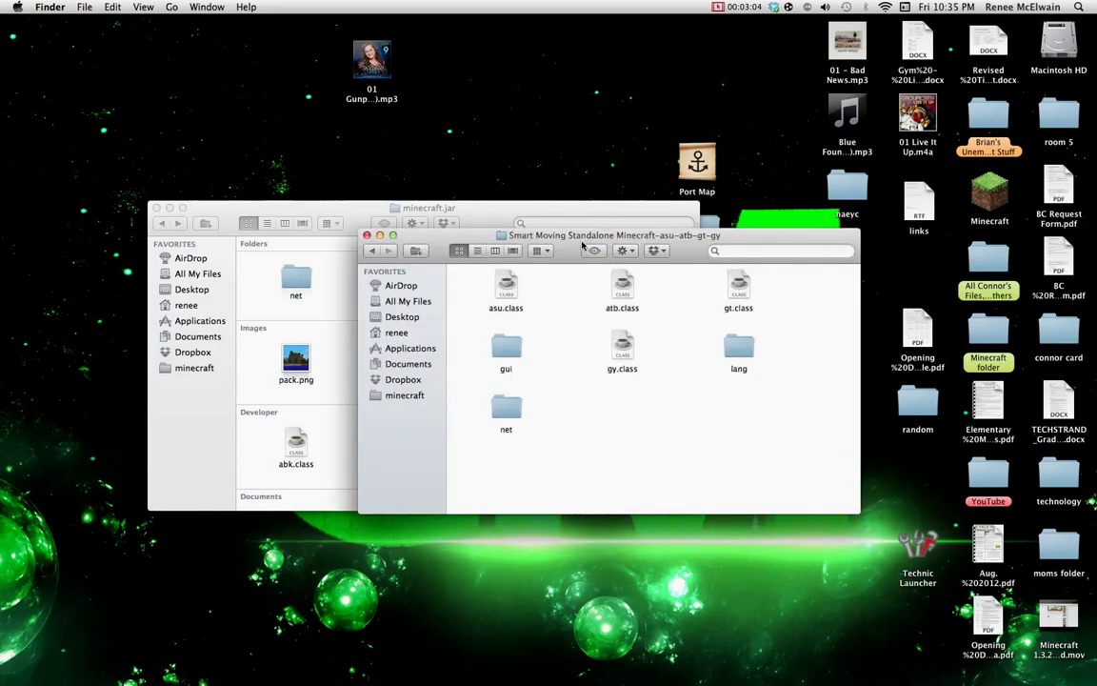
drag(583, 246, 677, 245)
Step: Copy the asu, atb, gt and gy class files from the mod folder
drag(572, 267, 859, 301)
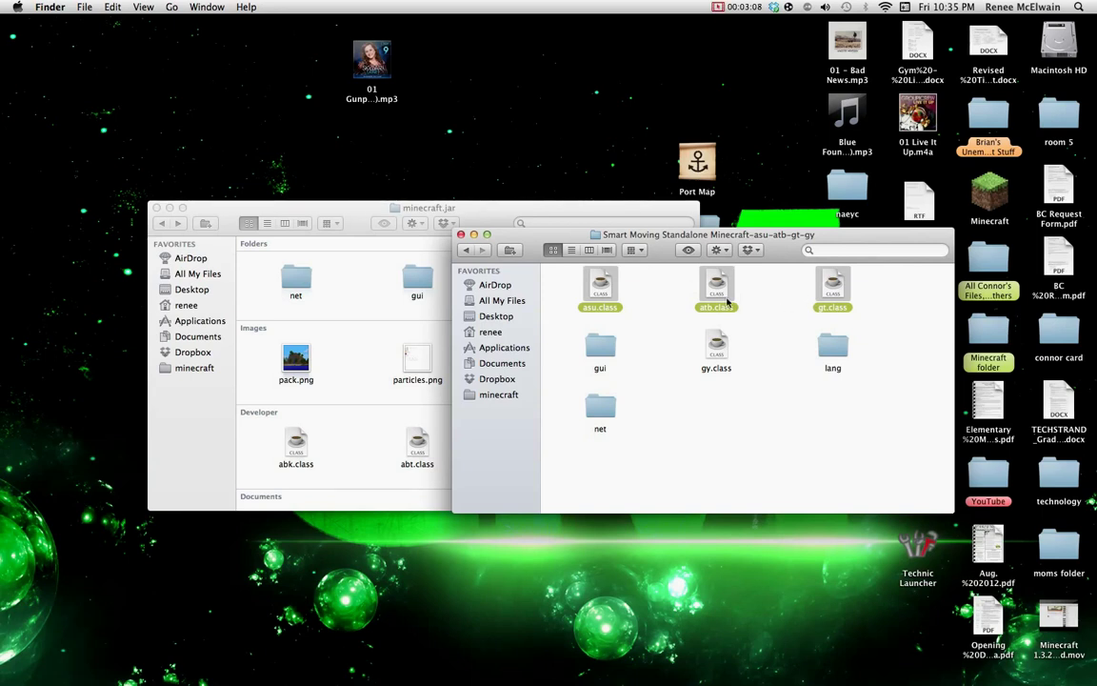
super+click(718, 355)
right_click(721, 344)
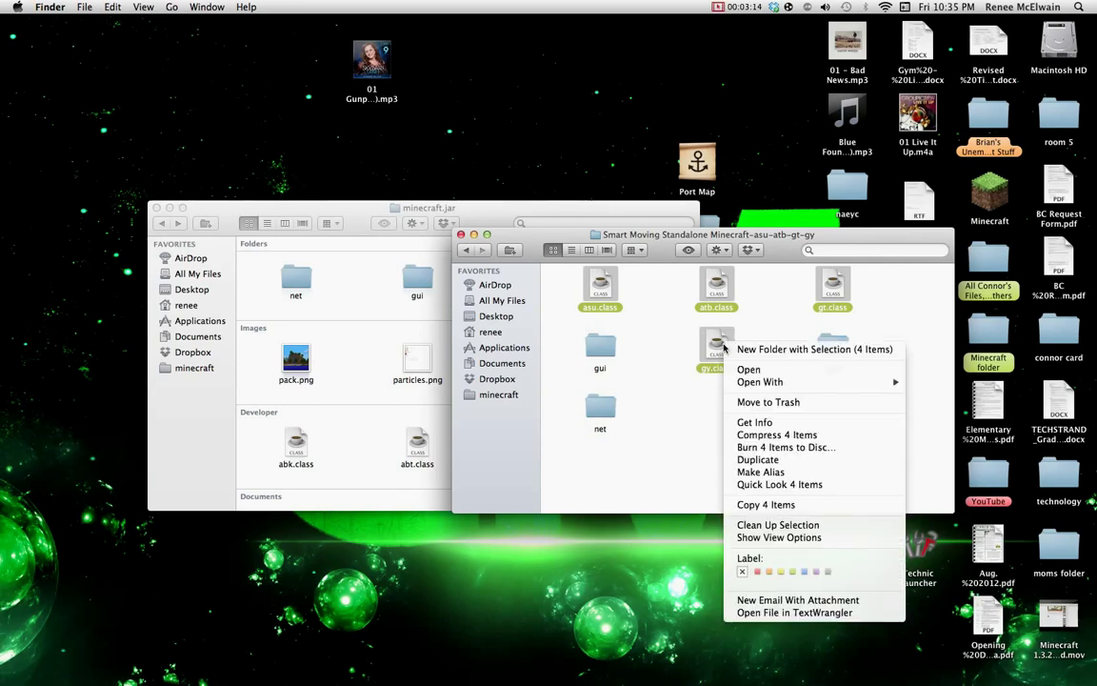
click(766, 504)
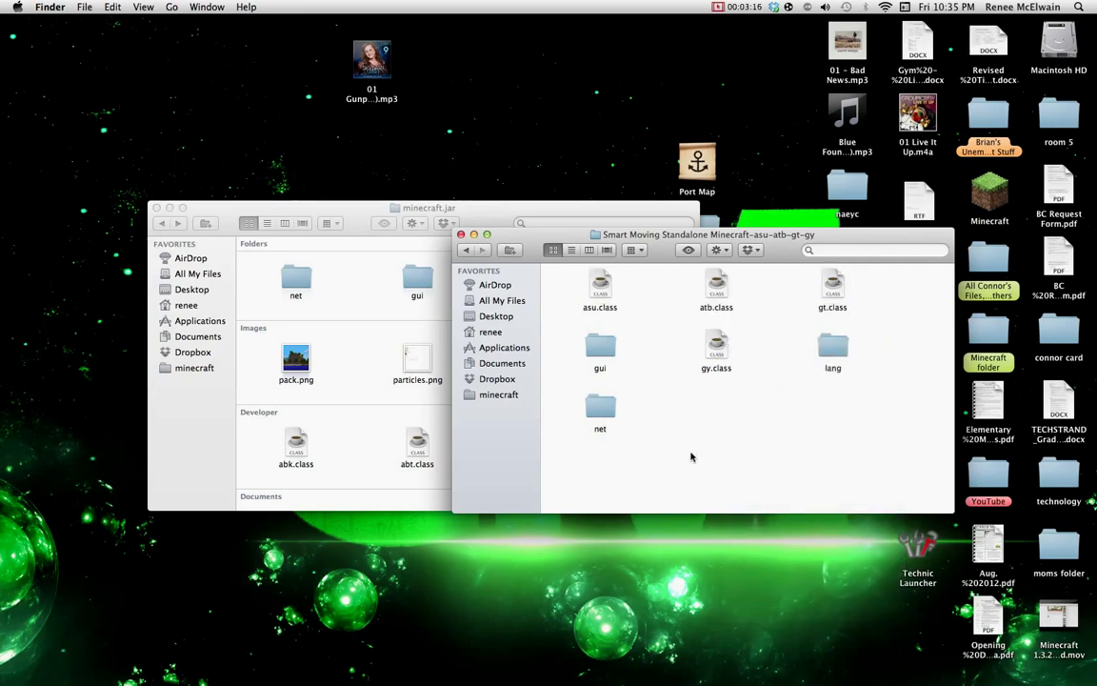
drag(524, 239, 634, 288)
click(250, 213)
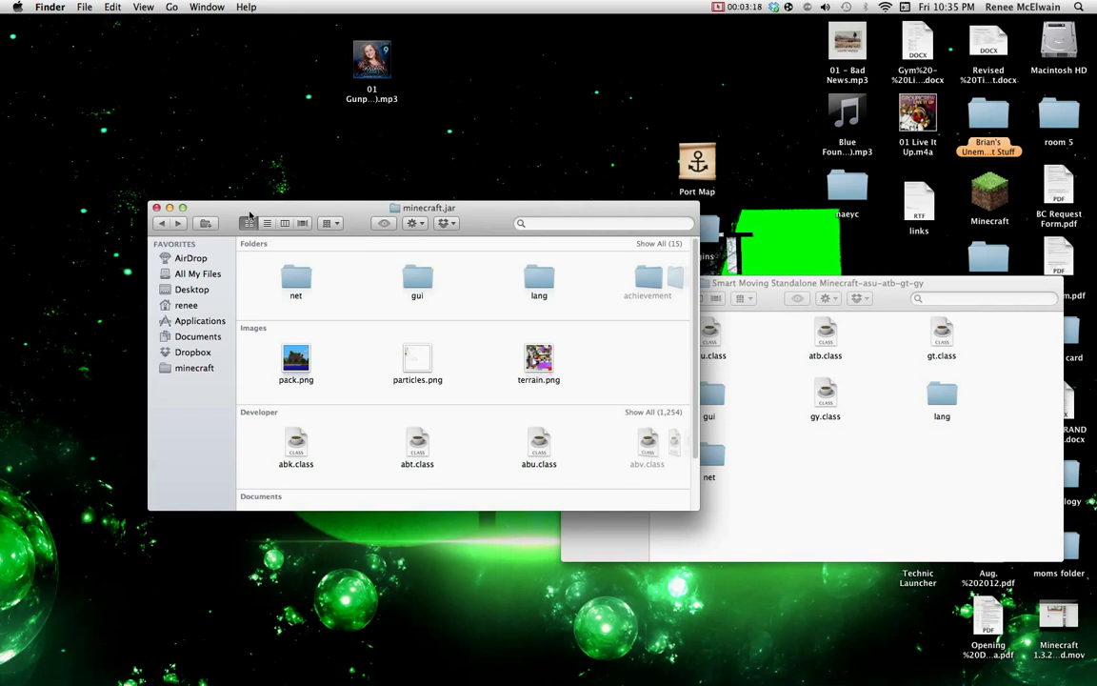
Step: Paste the four class files into minecraft.jar, replacing all existing copies with Apply to All
right_click(348, 265)
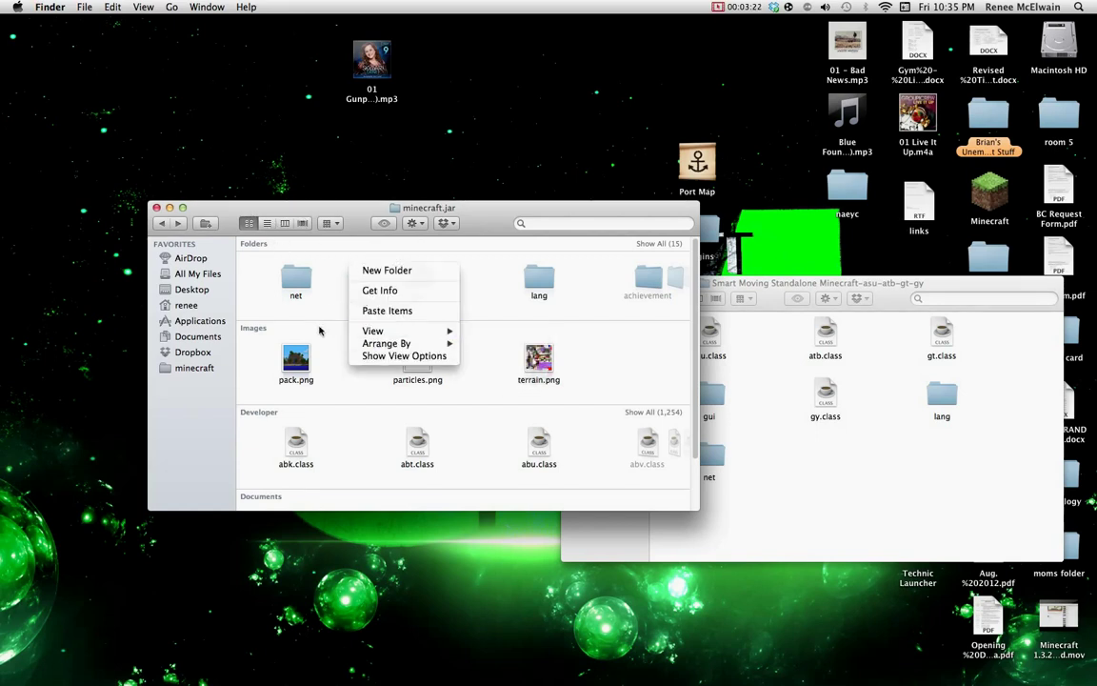
click(326, 328)
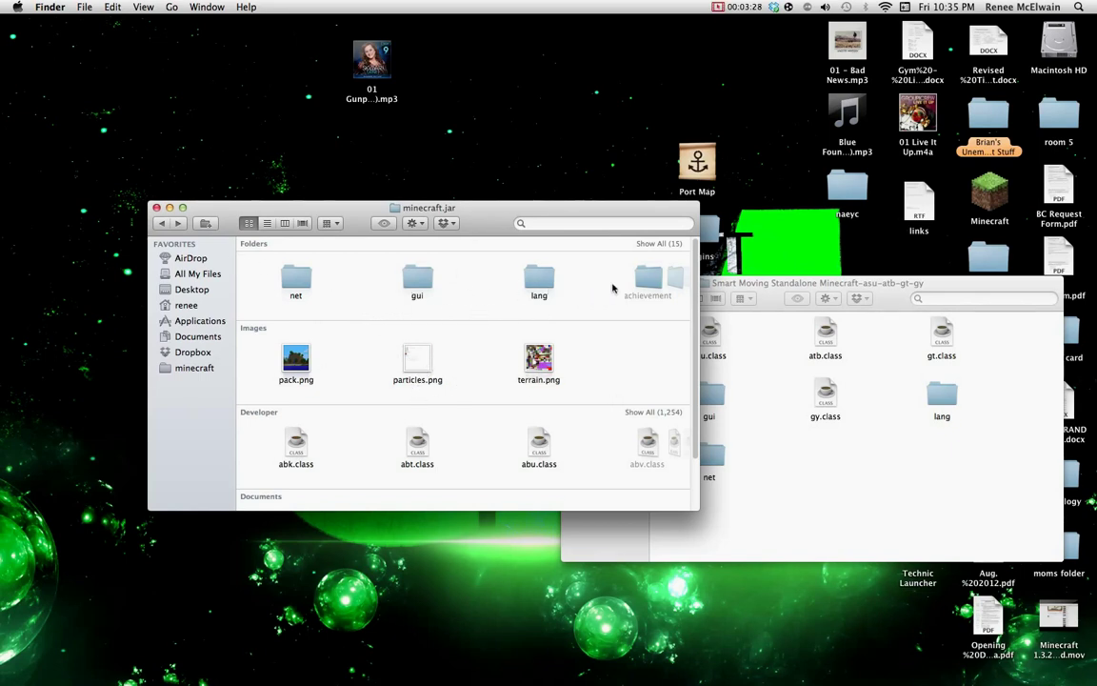
right_click(475, 348)
click(514, 393)
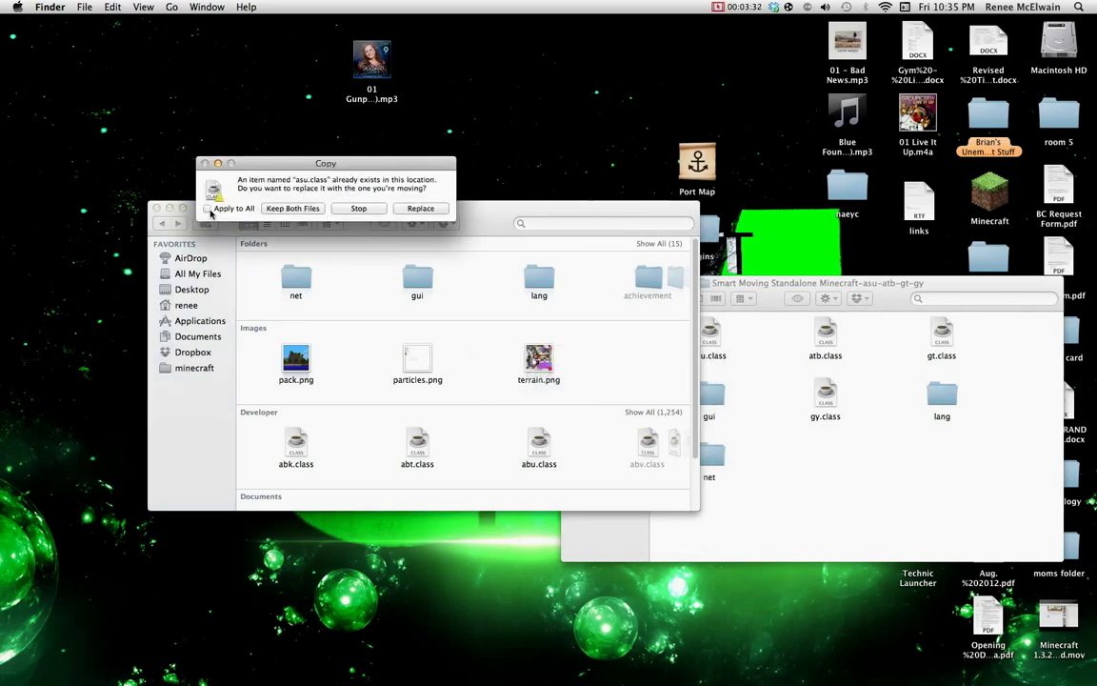
click(209, 208)
click(420, 209)
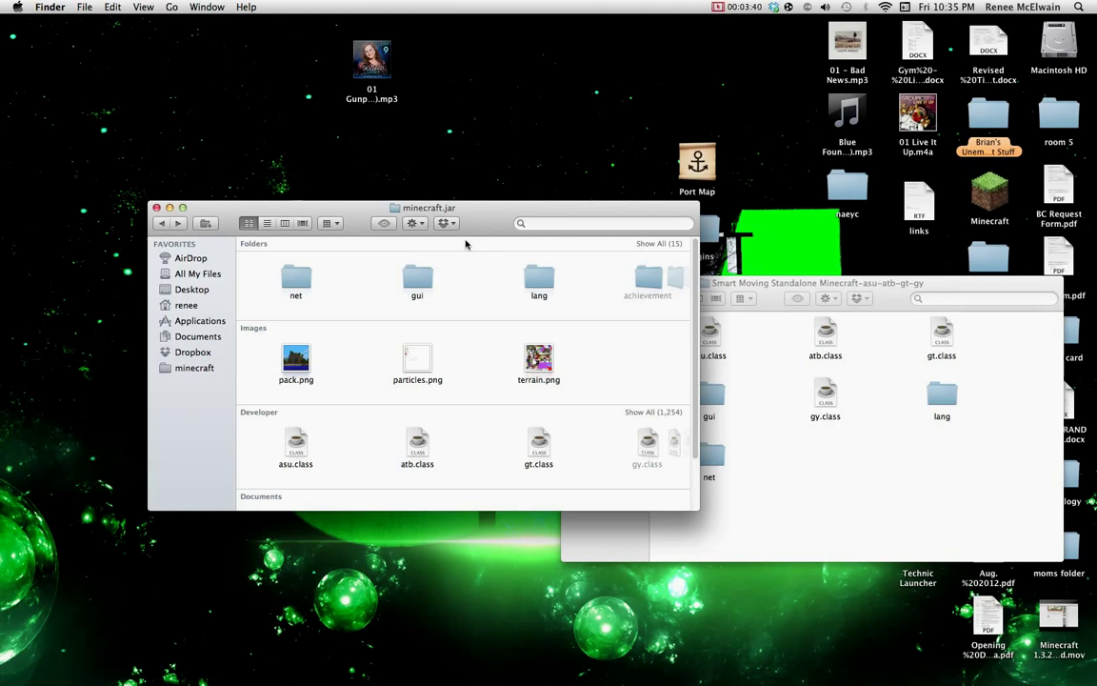
Step: Unzip the any-asu-aup-gt-gy archive in MC 1 and open the extracted Smart Moving folder
click(768, 284)
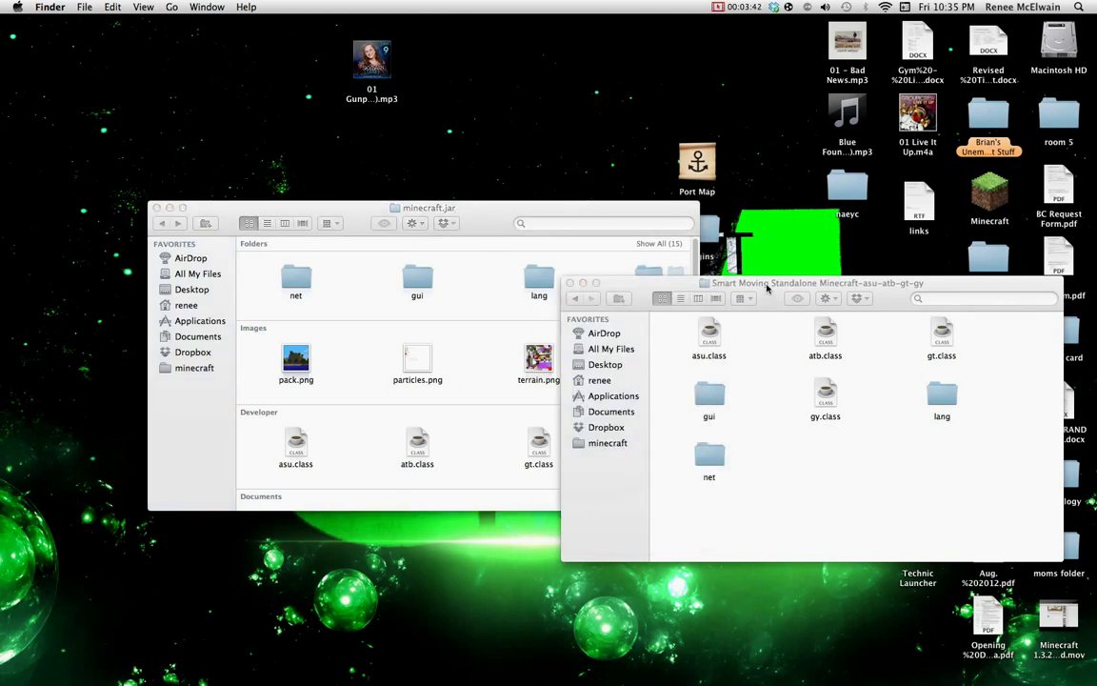
key(super+Up)
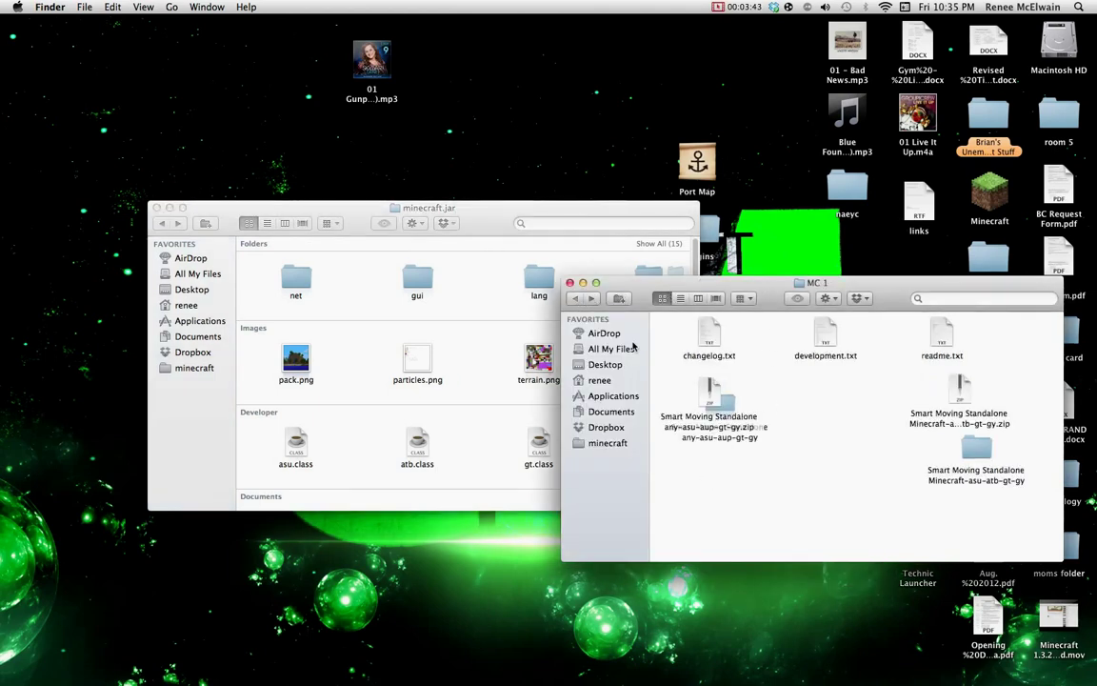
double_click(728, 401)
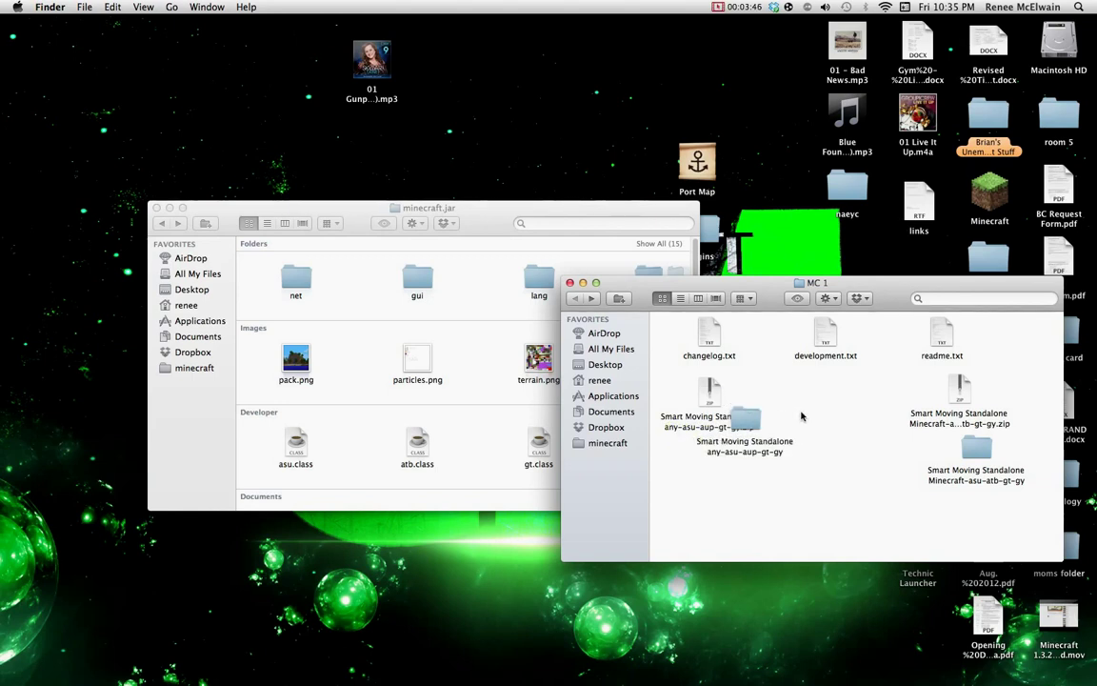
drag(744, 419, 788, 445)
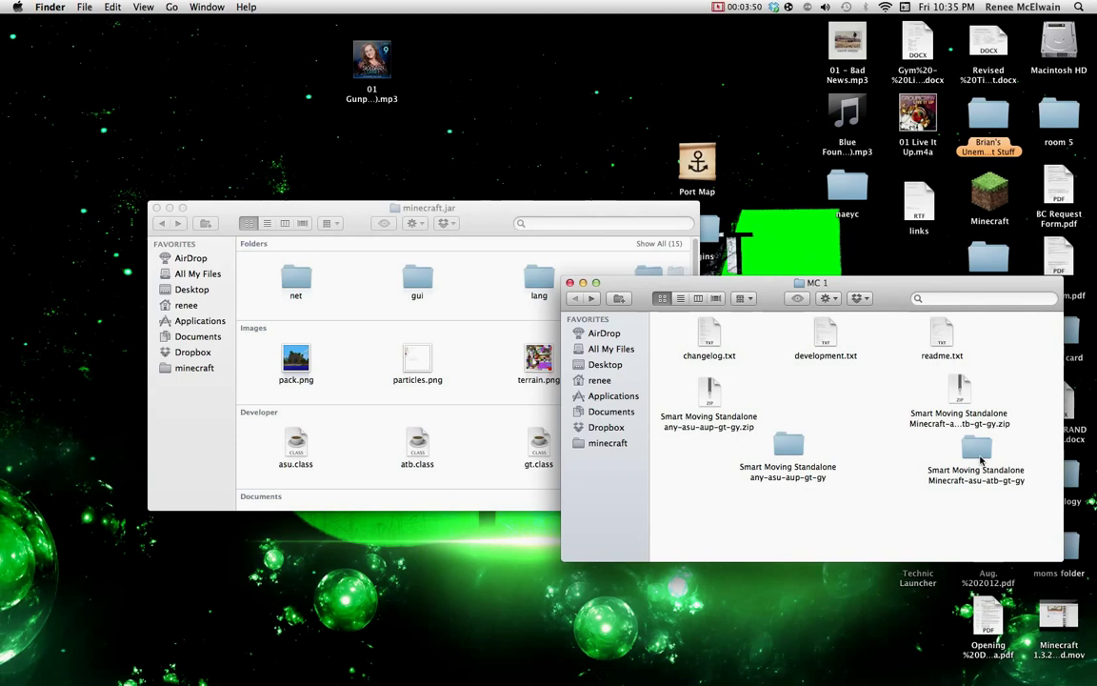
double_click(981, 460)
Step: Inspect the client and move folders in the mod's net/minecraft folder
click(714, 461)
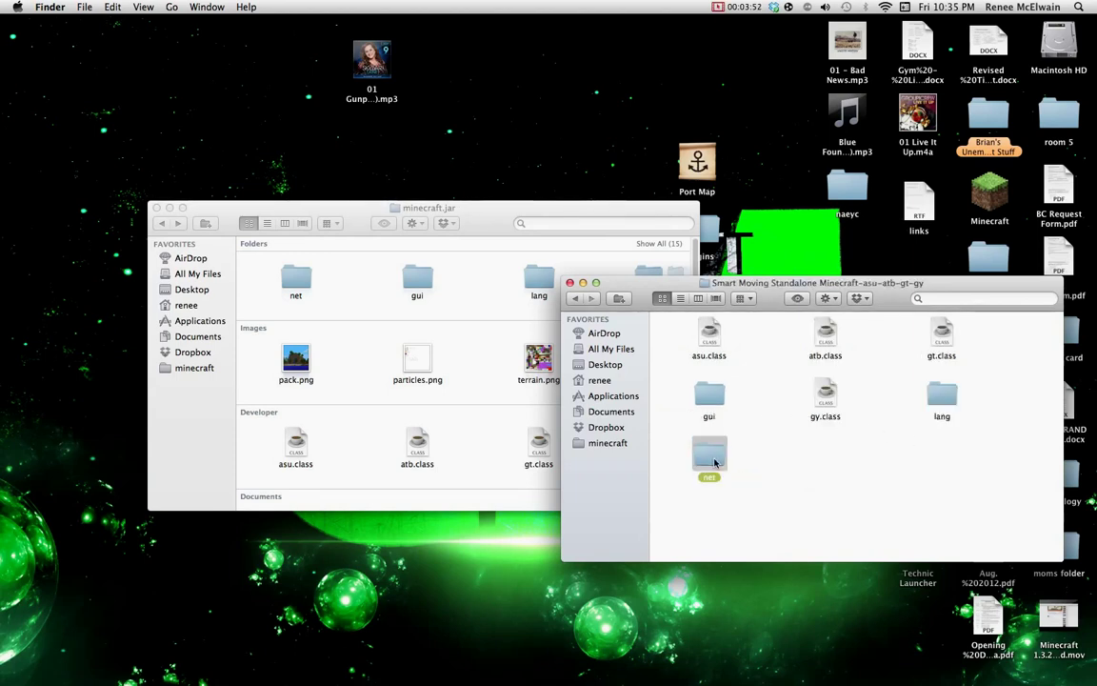
double_click(714, 462)
double_click(709, 334)
drag(916, 349, 683, 329)
click(685, 400)
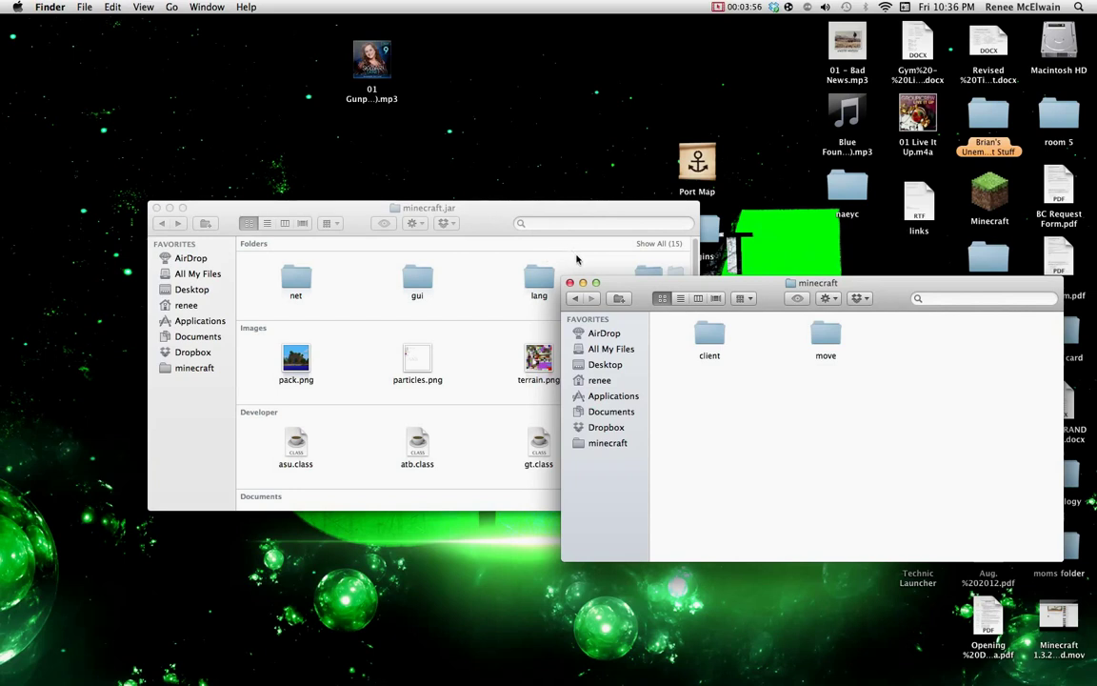
Step: Check minecraft.jar's net/minecraft client, server and move folders, then return to its top level
click(576, 259)
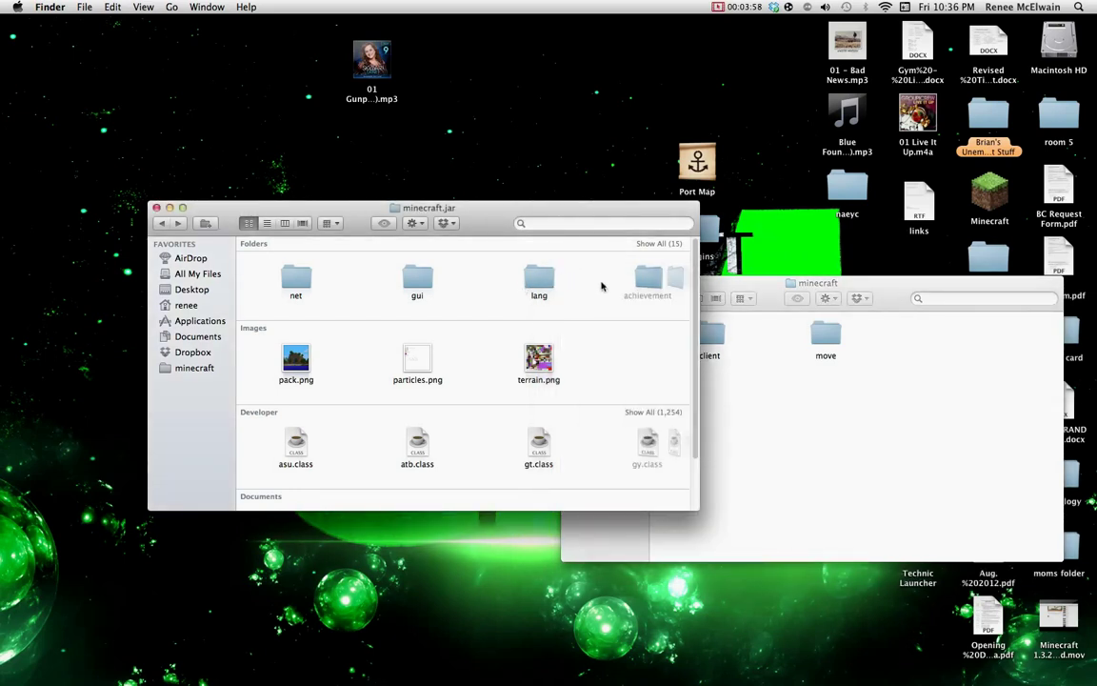
double_click(296, 278)
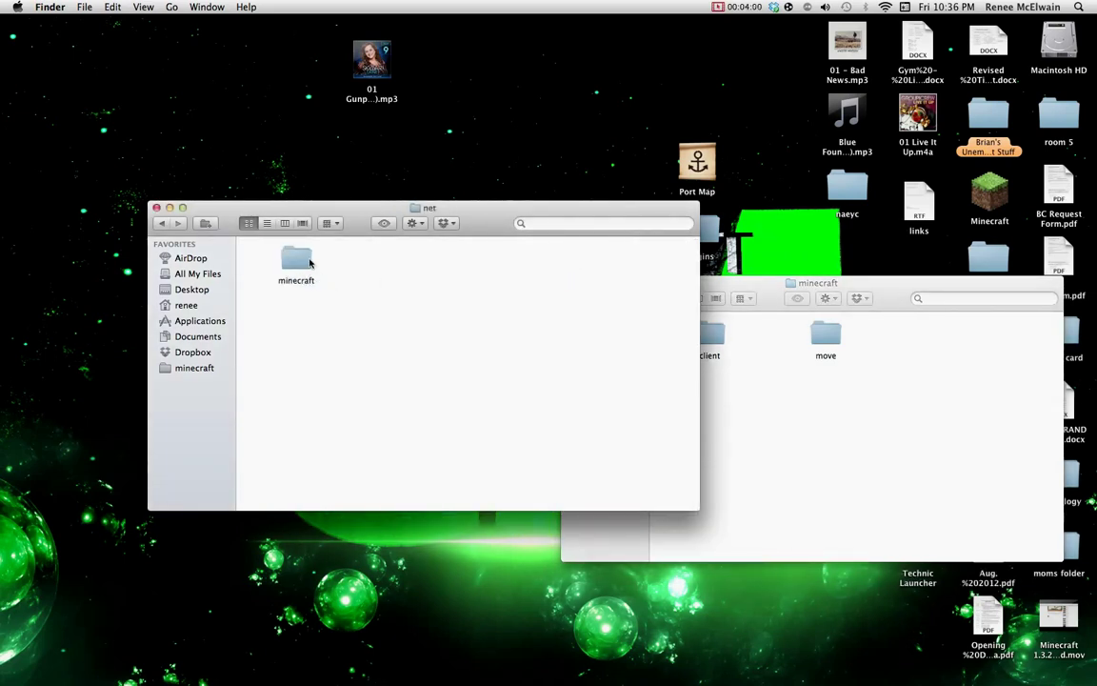
double_click(310, 263)
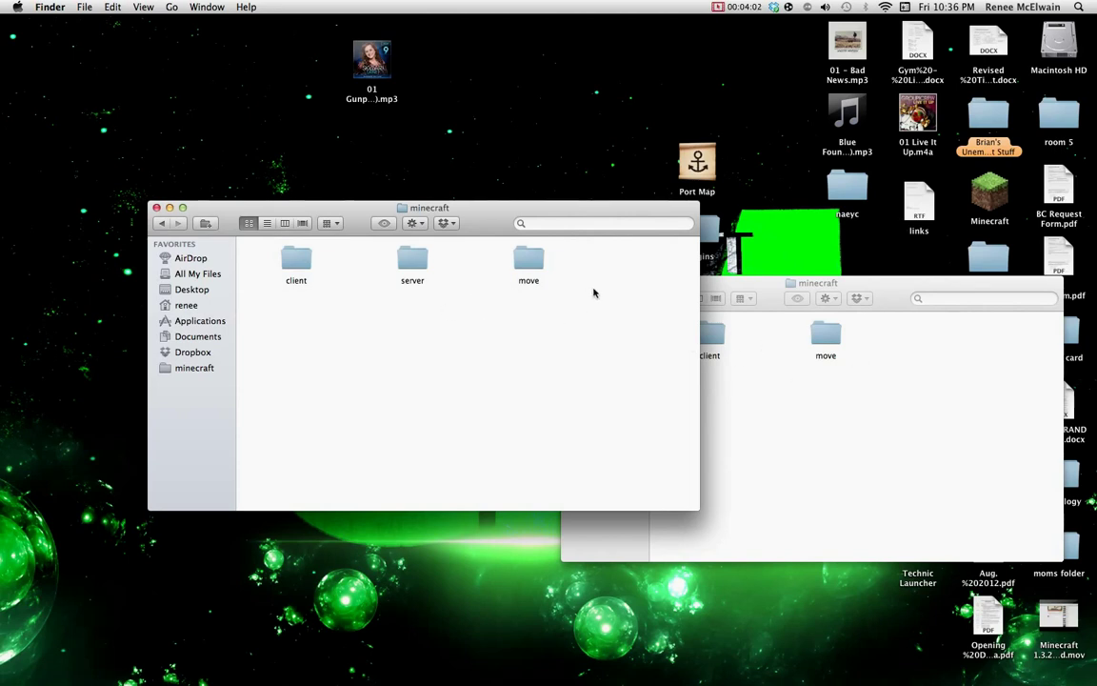
drag(594, 293, 277, 284)
click(467, 344)
click(162, 224)
click(162, 224)
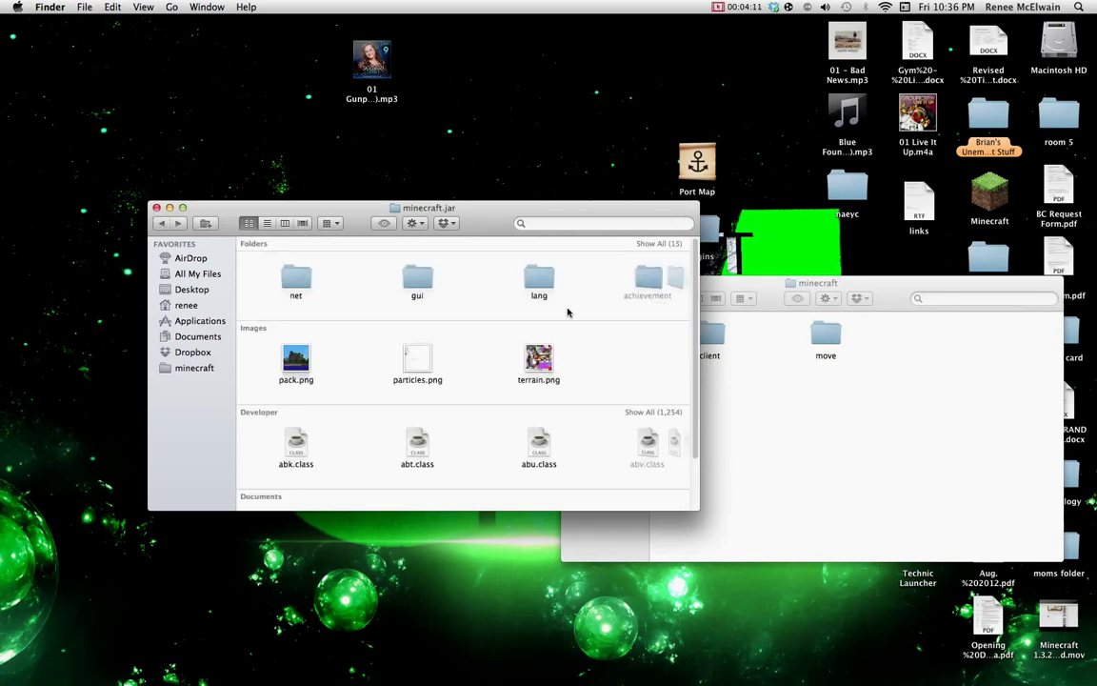
Step: Close the mod's minecraft window, leaving only the minecraft.jar window
click(788, 382)
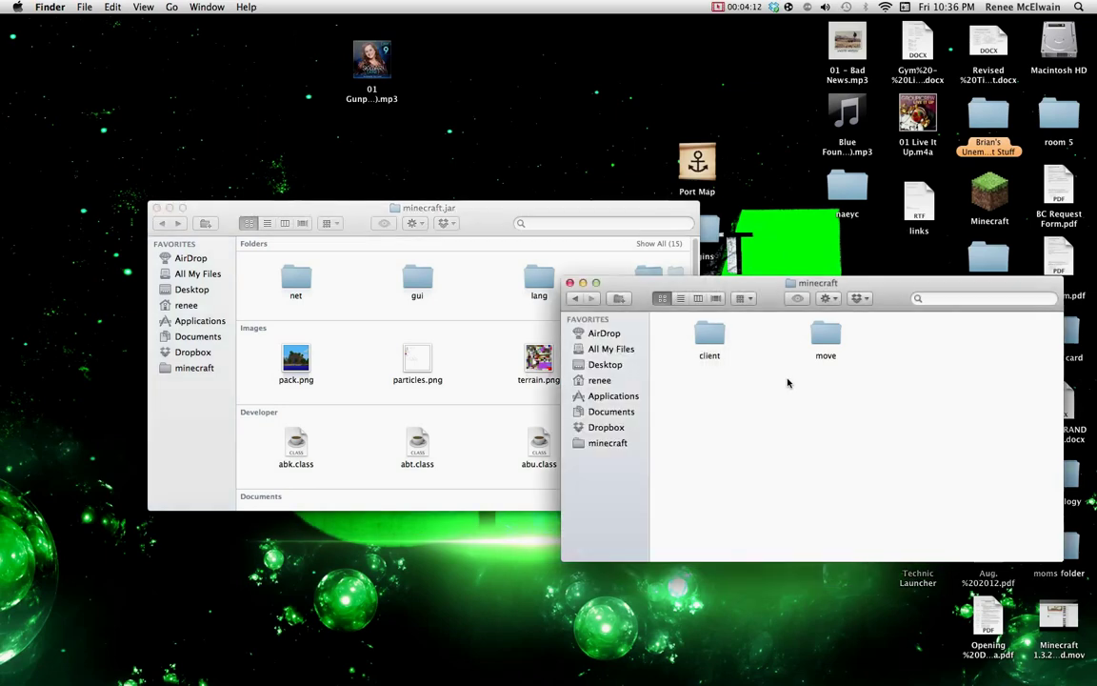
drag(563, 279, 571, 284)
click(588, 303)
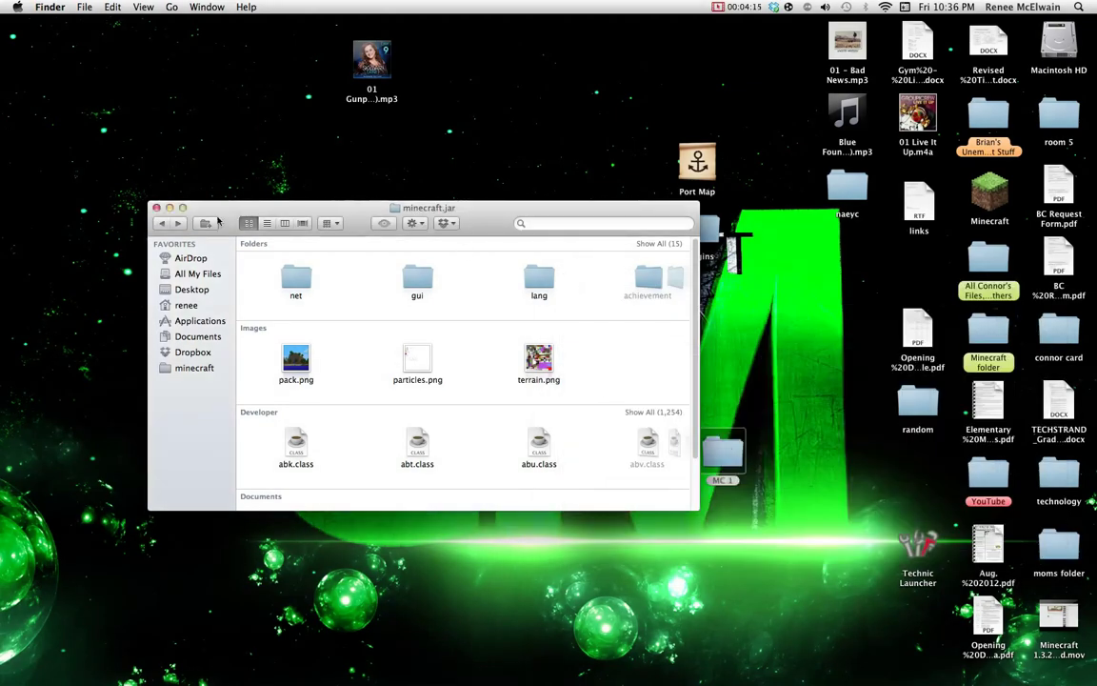
Step: Close the minecraft.jar window, then drag the MC 1 folder into the desktop icon grid and deselect it
click(156, 207)
drag(721, 451, 868, 464)
click(868, 465)
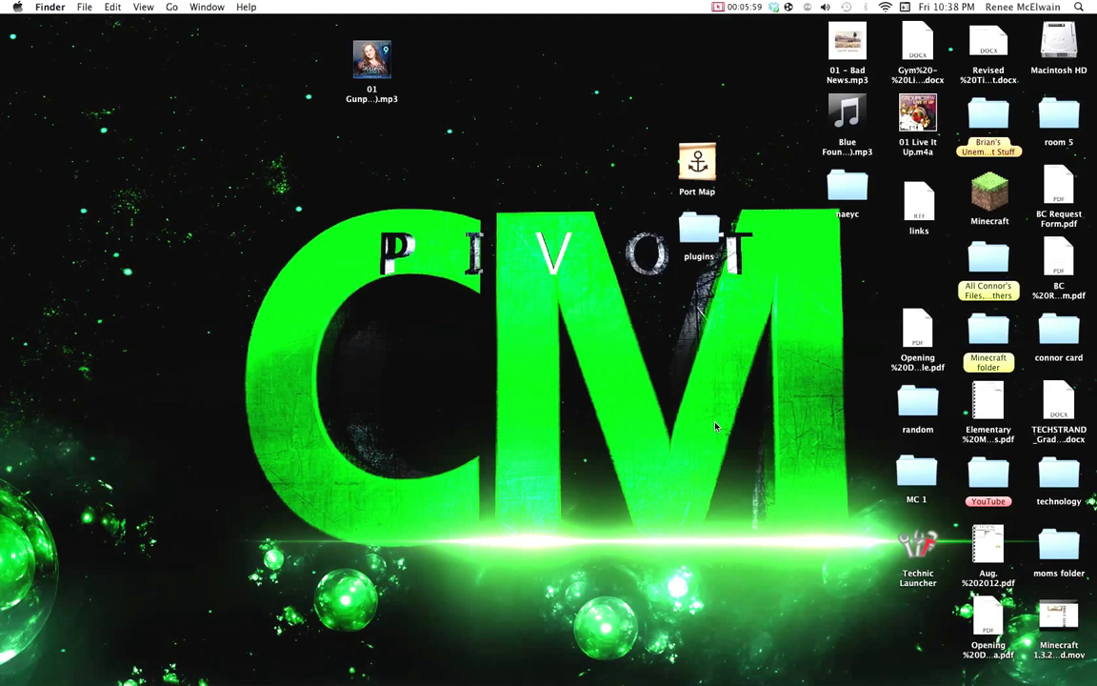
Step: Move the MC 1 desktop folder to the Trash, then clear the desktop icon selection
right_click(911, 468)
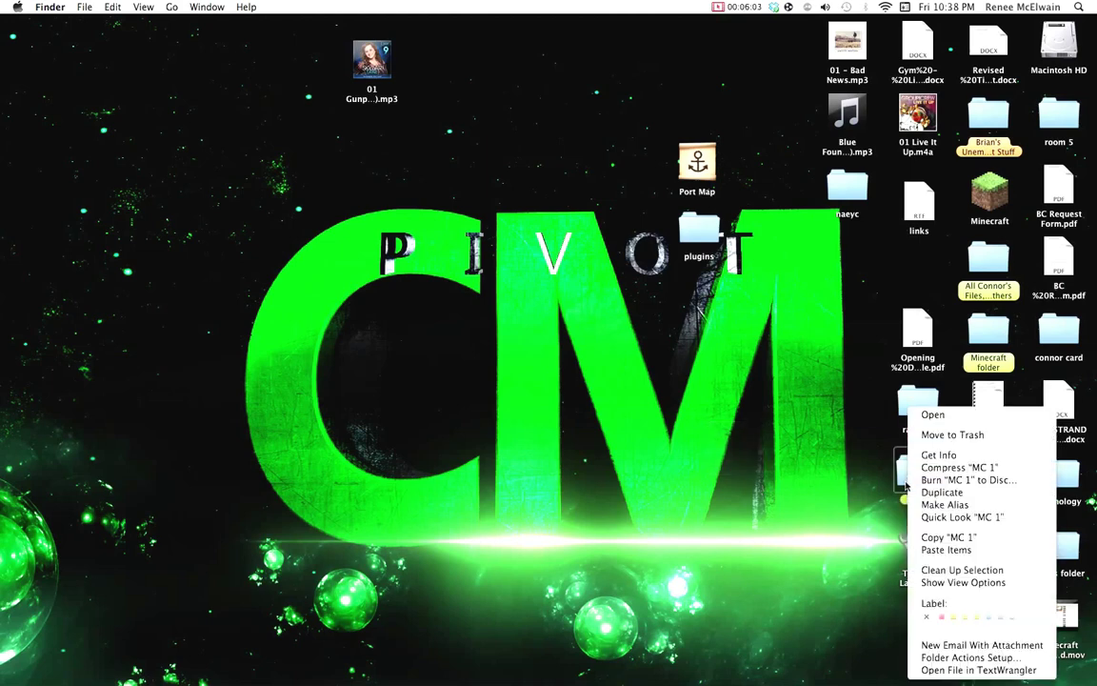
click(947, 434)
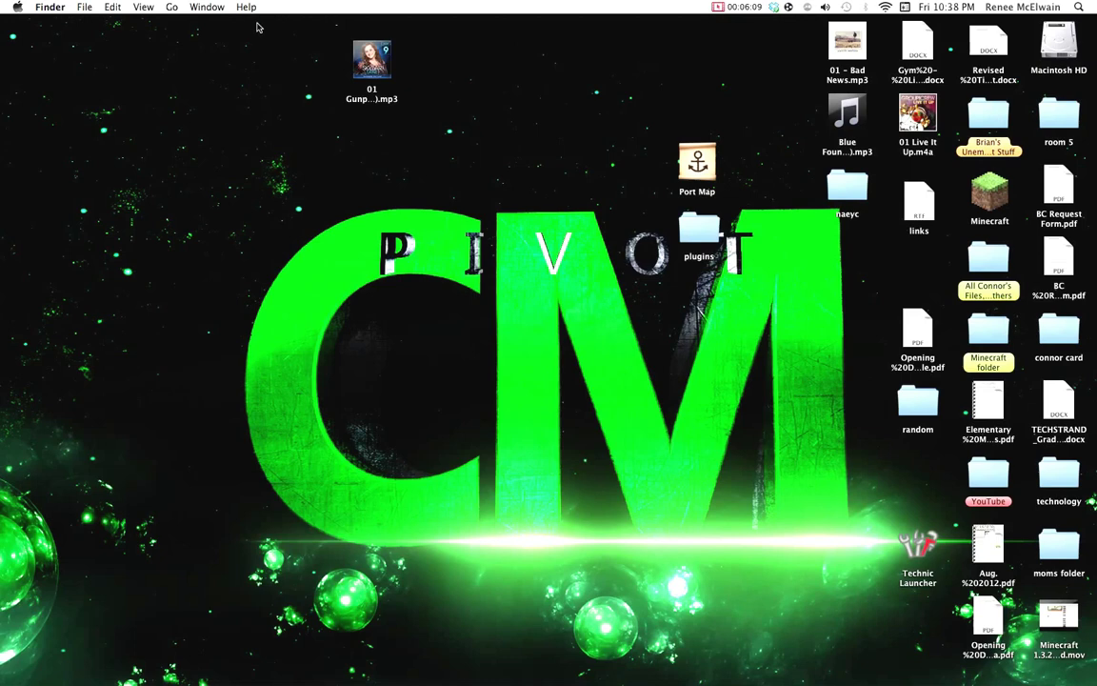
drag(255, 24, 1058, 527)
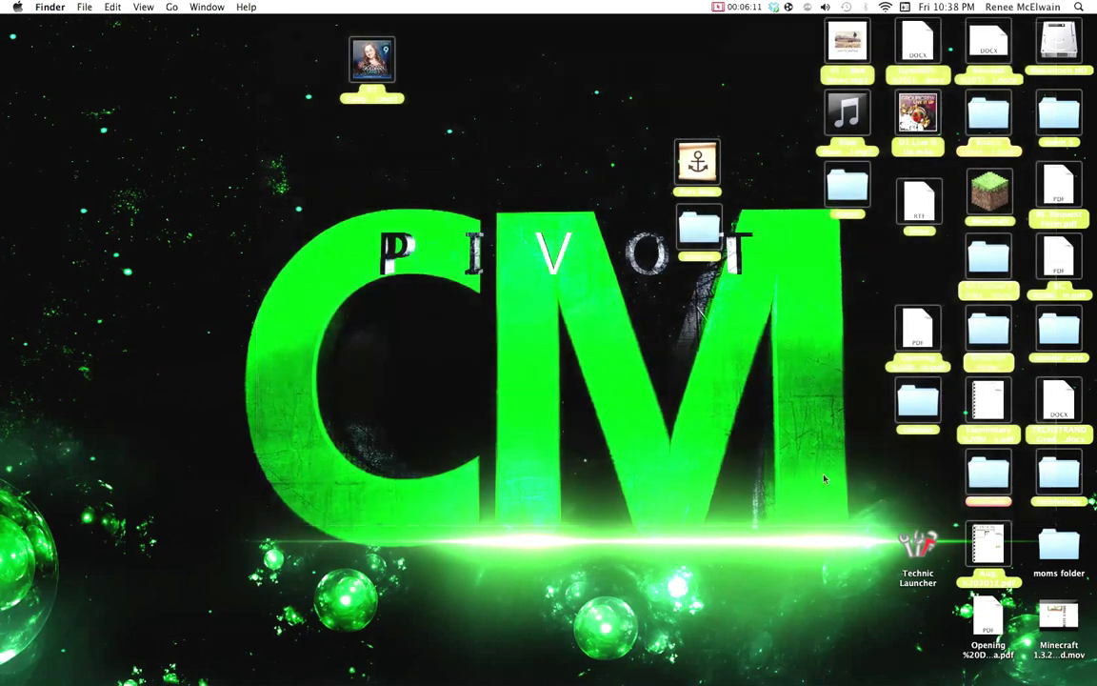
click(630, 400)
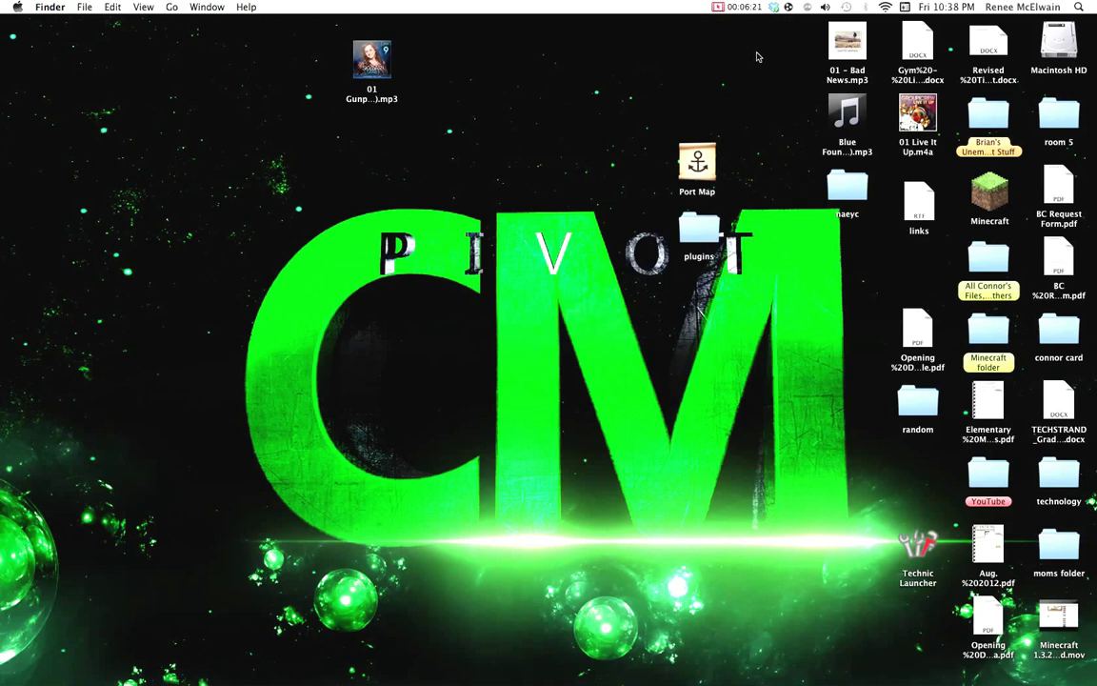
click(721, 7)
key(Escape)
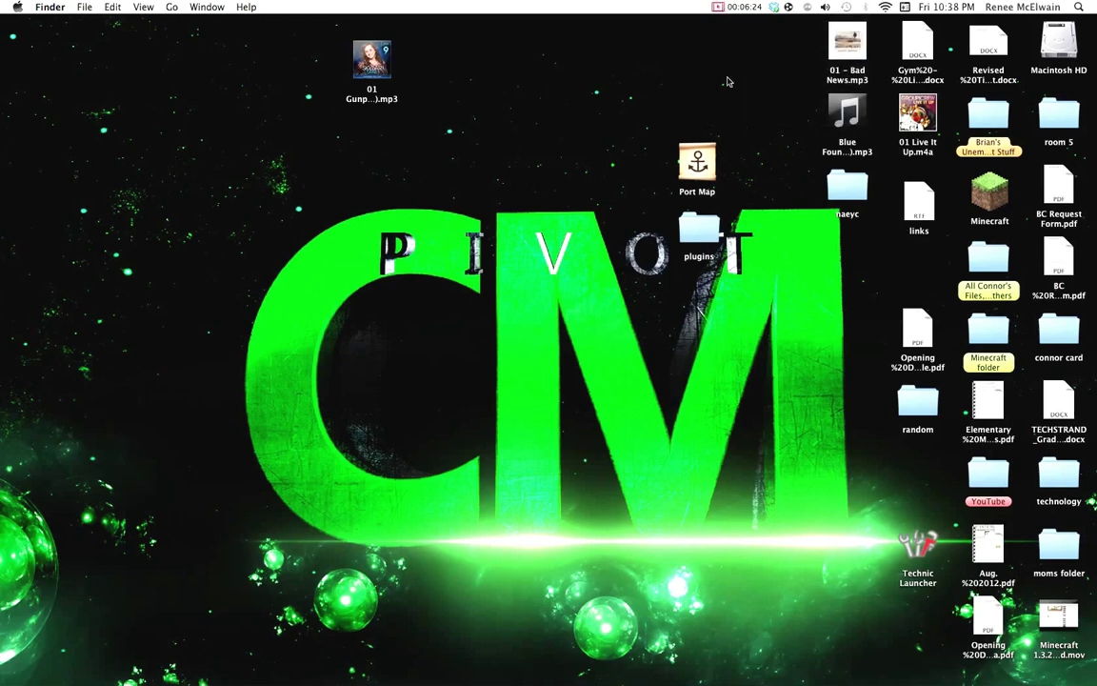